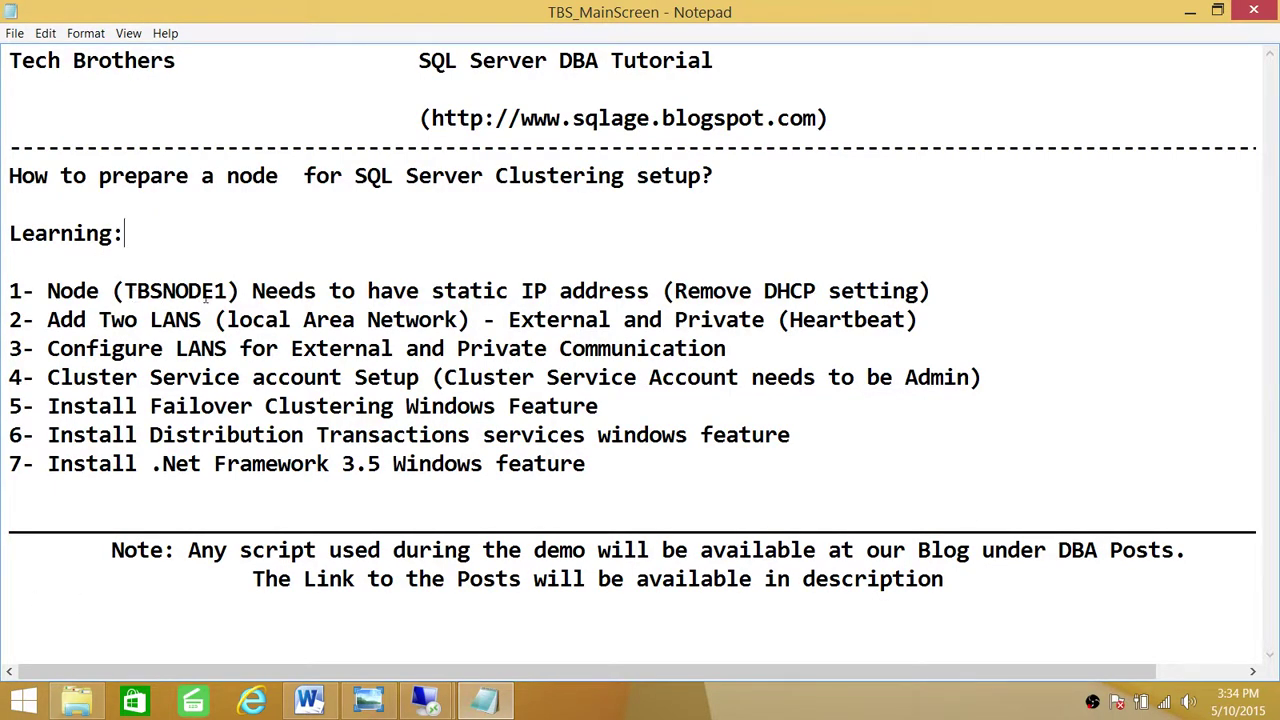
Review the node preparation checklist for TBSNODE1 and bring up the Cluster_2012 diagram to examine the planned cluster layout.
drag(228, 290, 124, 291)
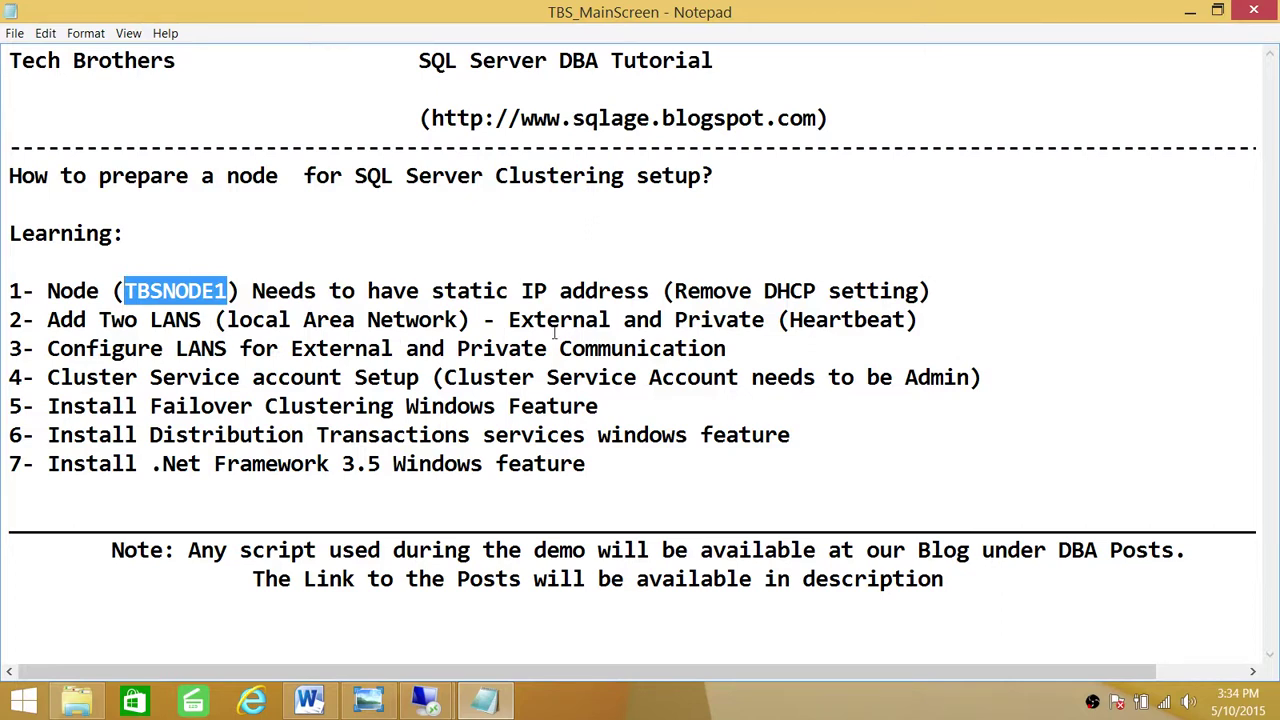
click(844, 345)
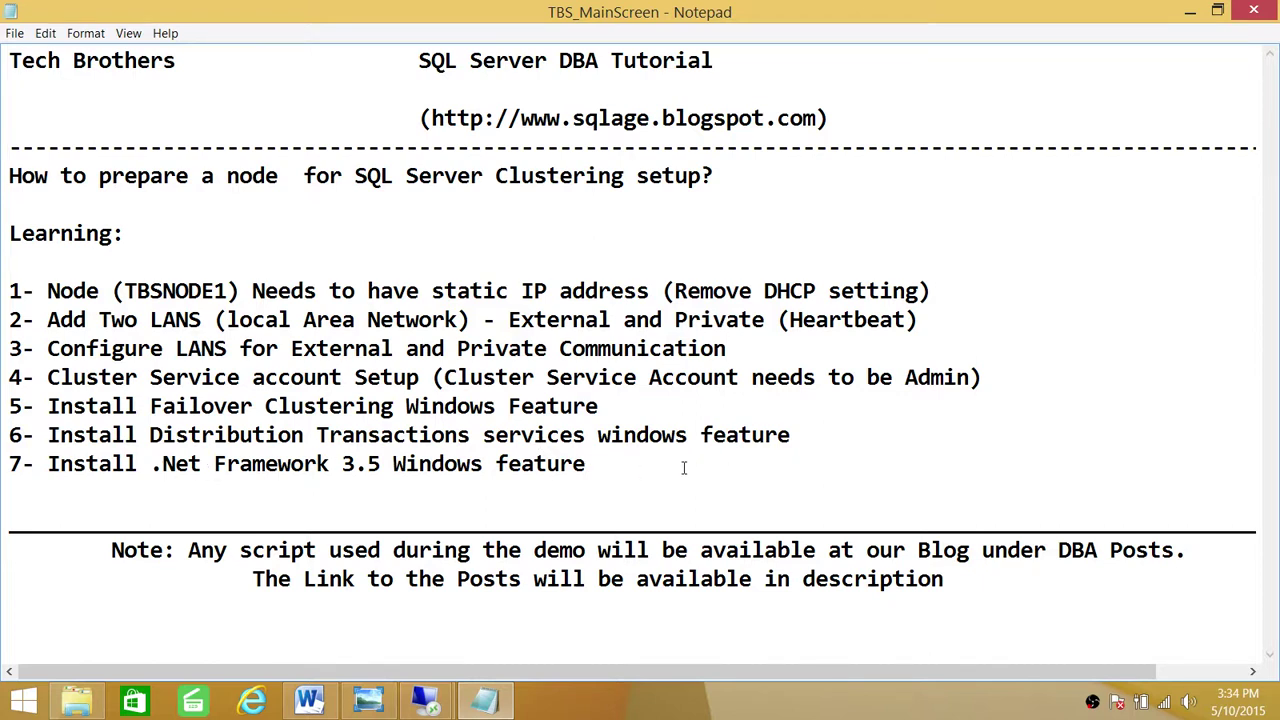
drag(605, 463, 12, 290)
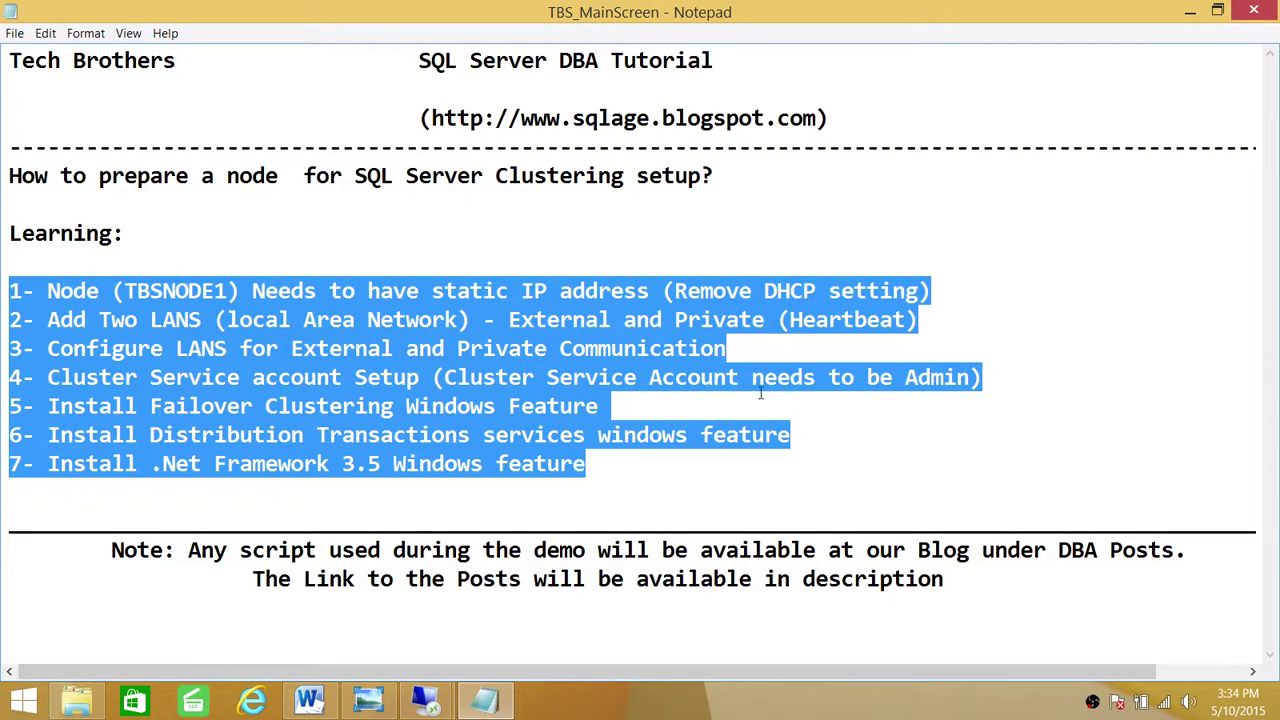
click(713, 489)
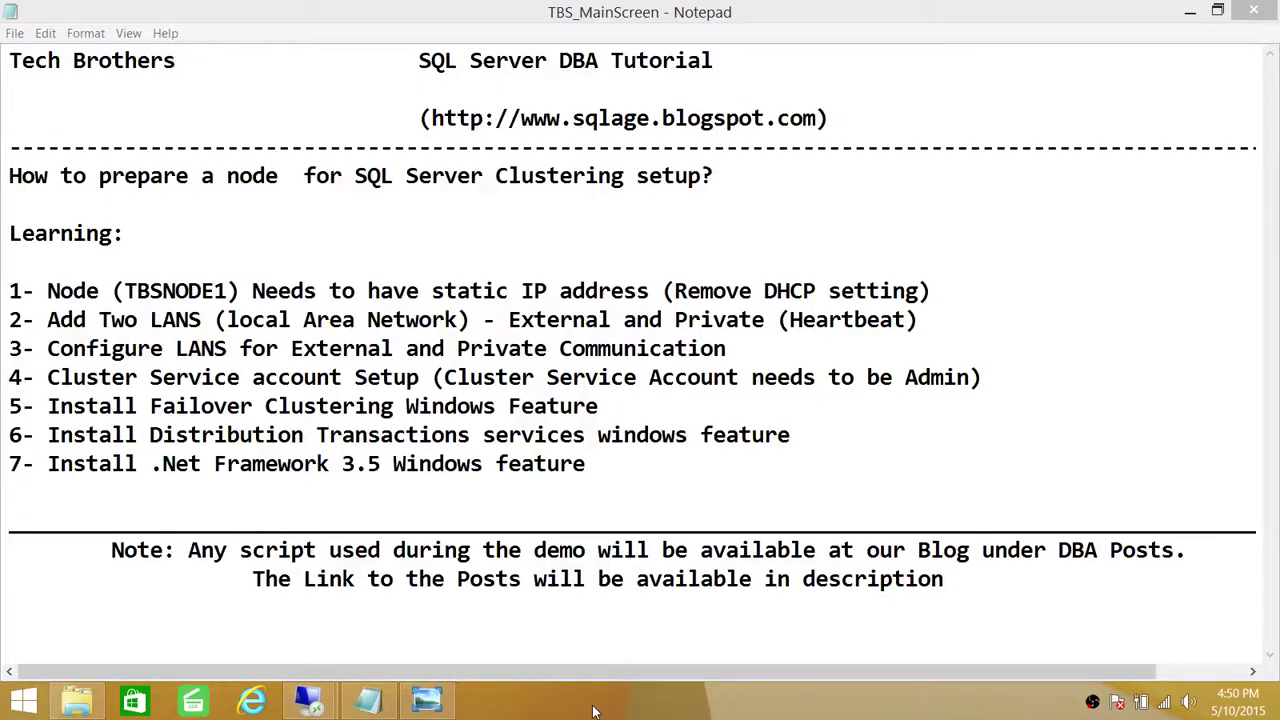
click(428, 702)
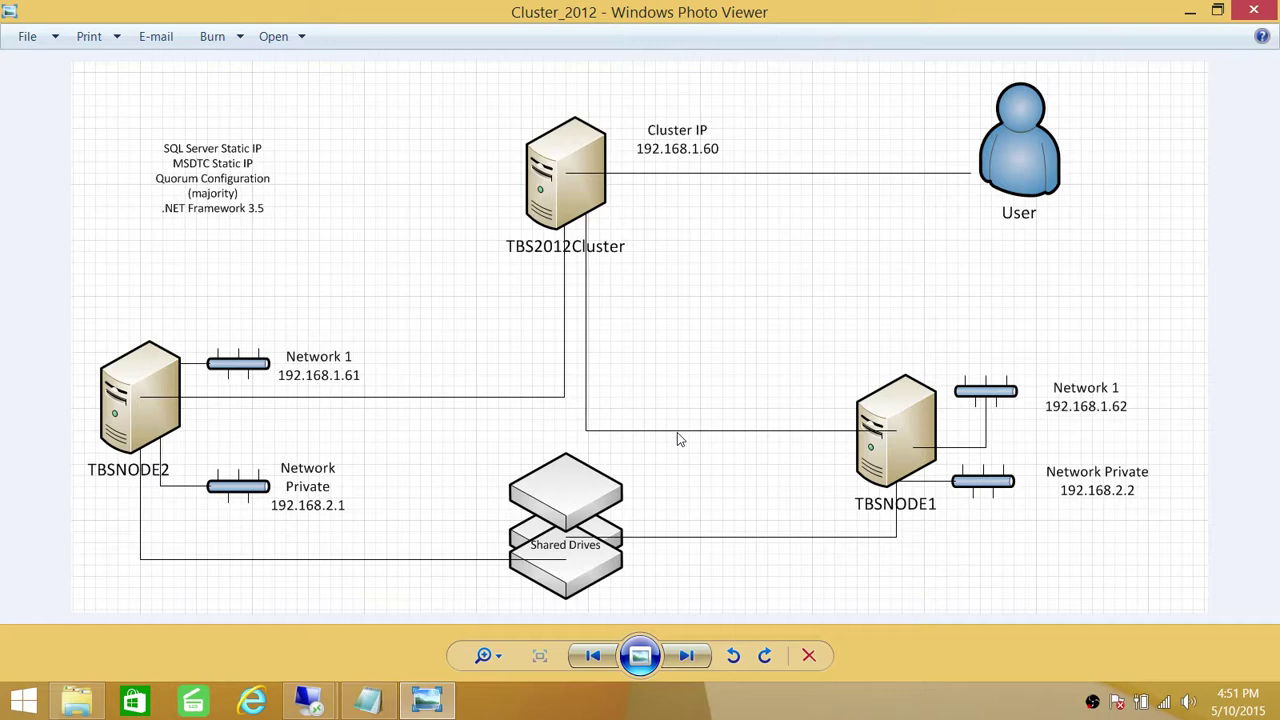
Switch to the TBSNODE1 remote desktop session and open its network adapter connections.
mouse_move(315, 703)
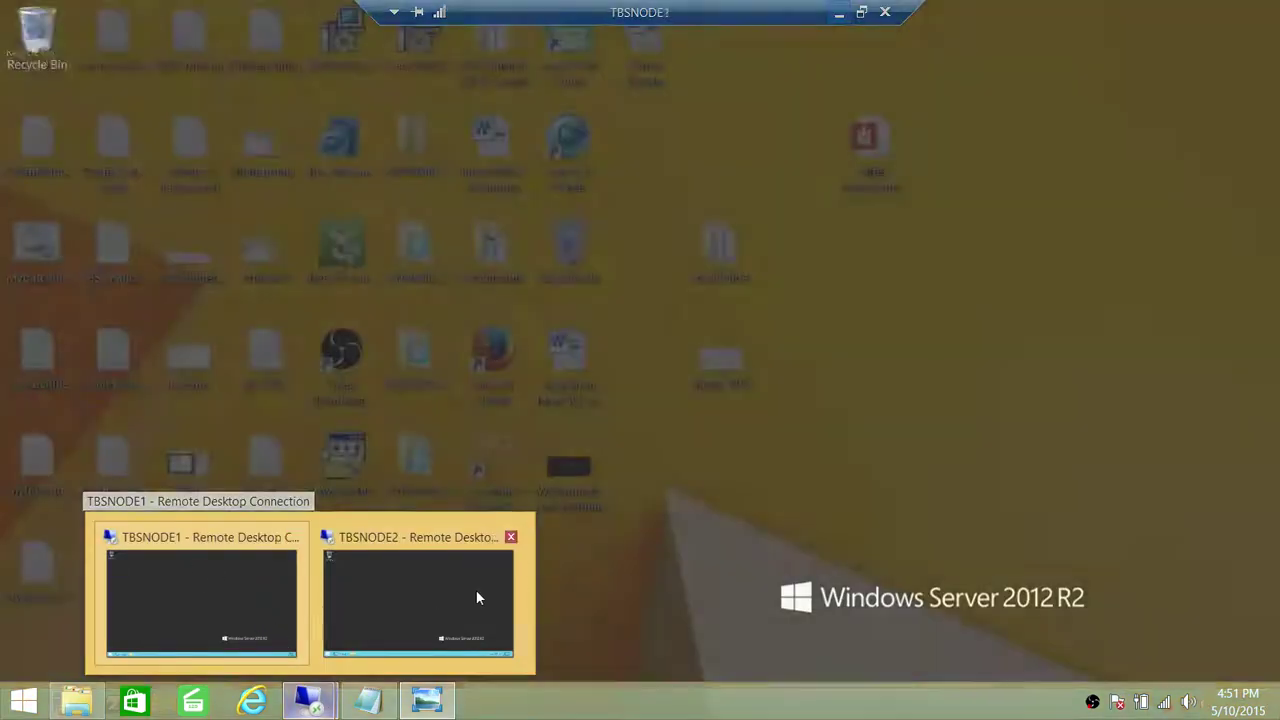
mouse_move(490, 591)
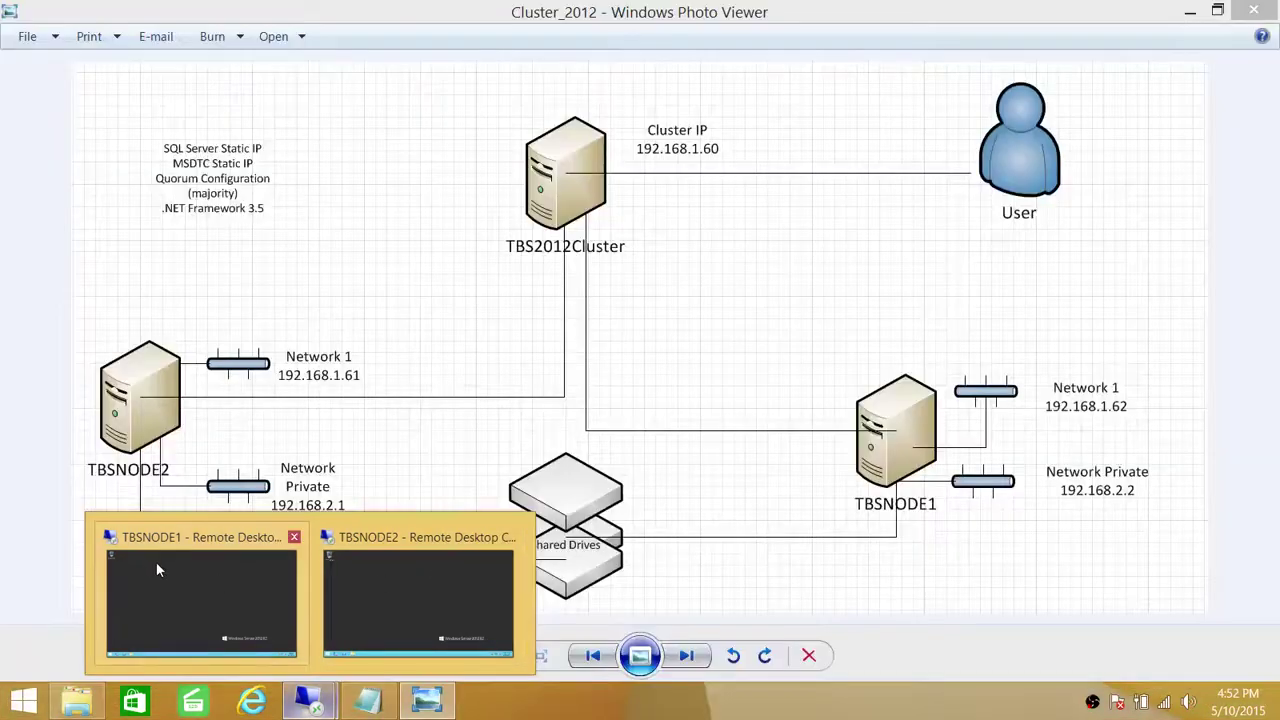
click(175, 565)
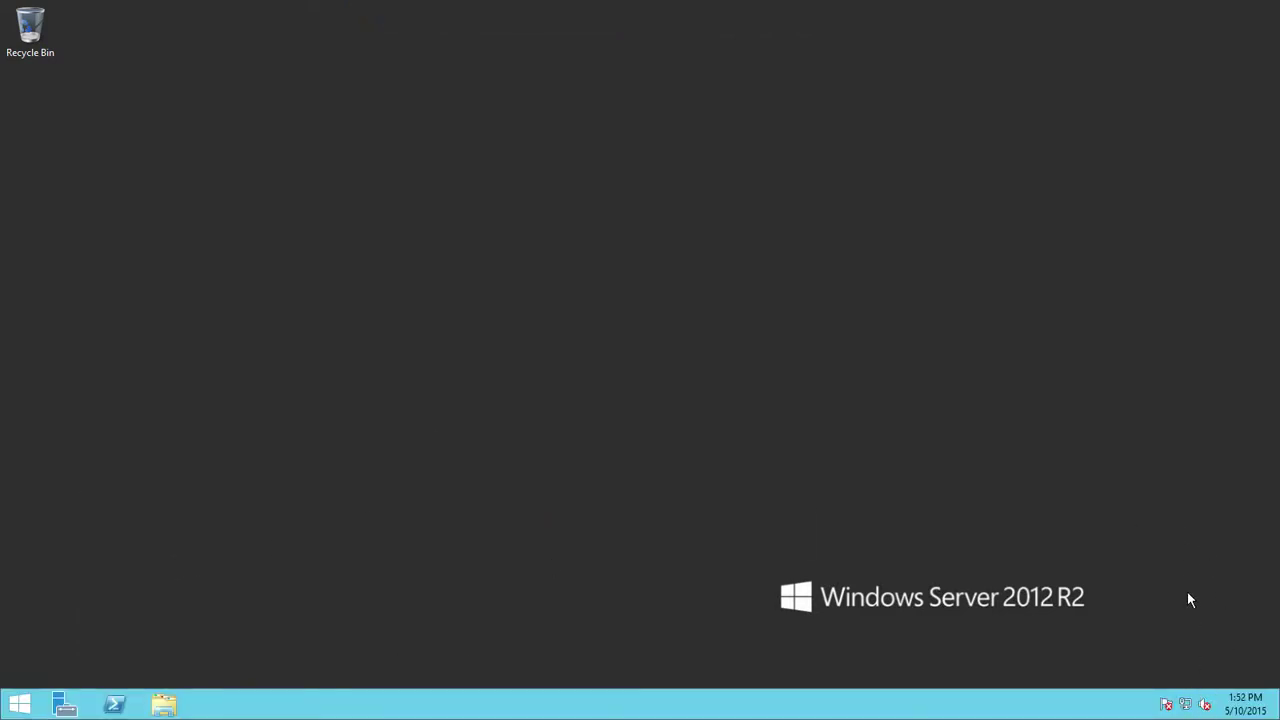
right_click(1189, 702)
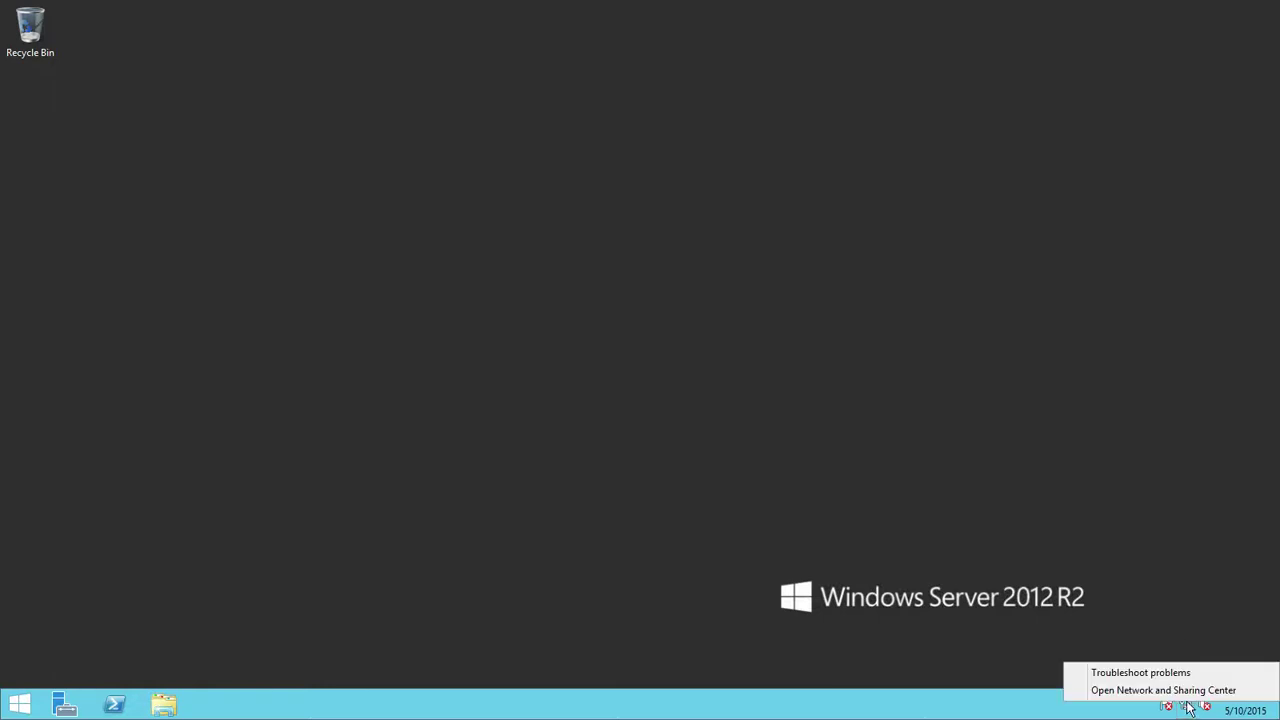
click(1172, 694)
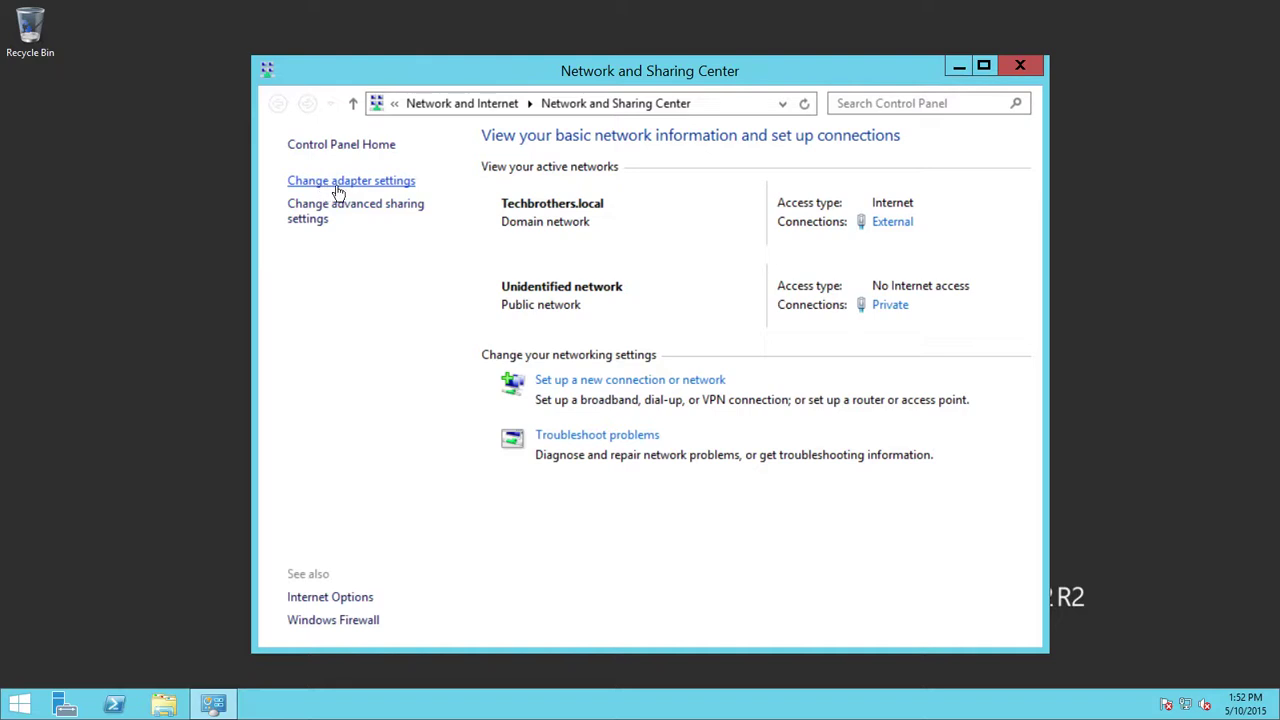
click(380, 186)
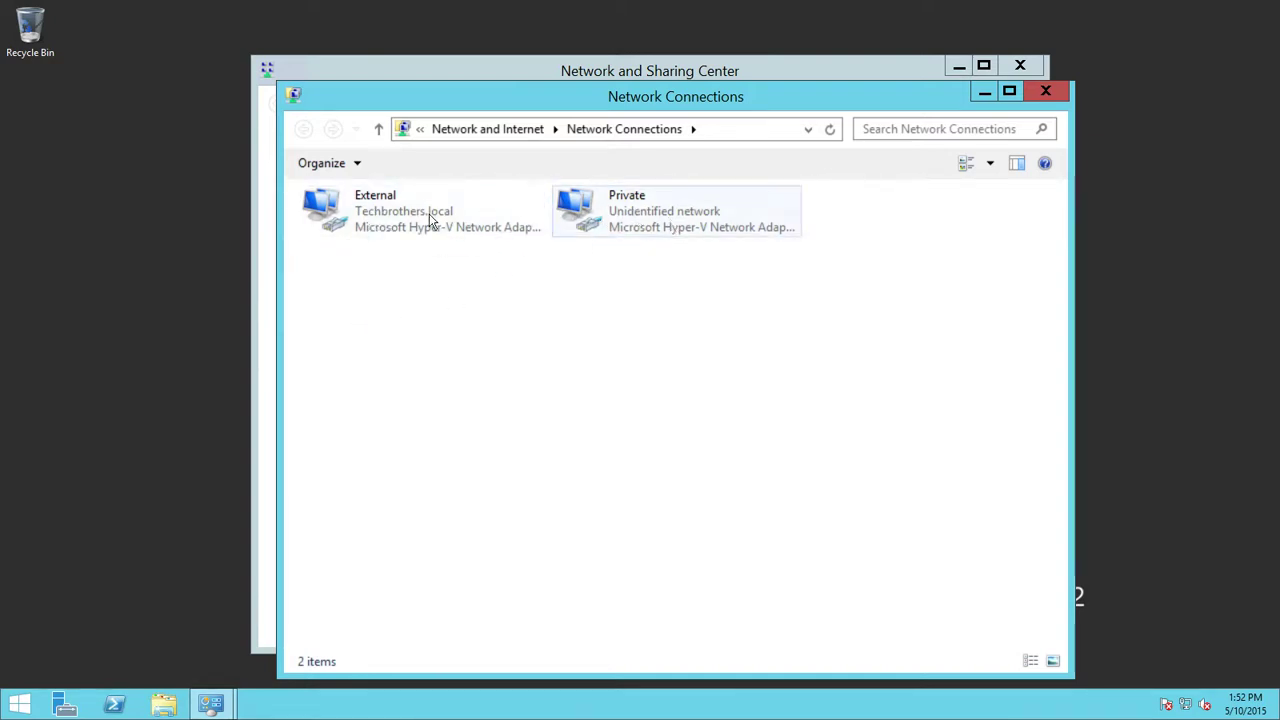
Inspect the External adapter's TCP/IPv4 address, gateway and DNS settings, and leave its properties without changing anything.
right_click(377, 222)
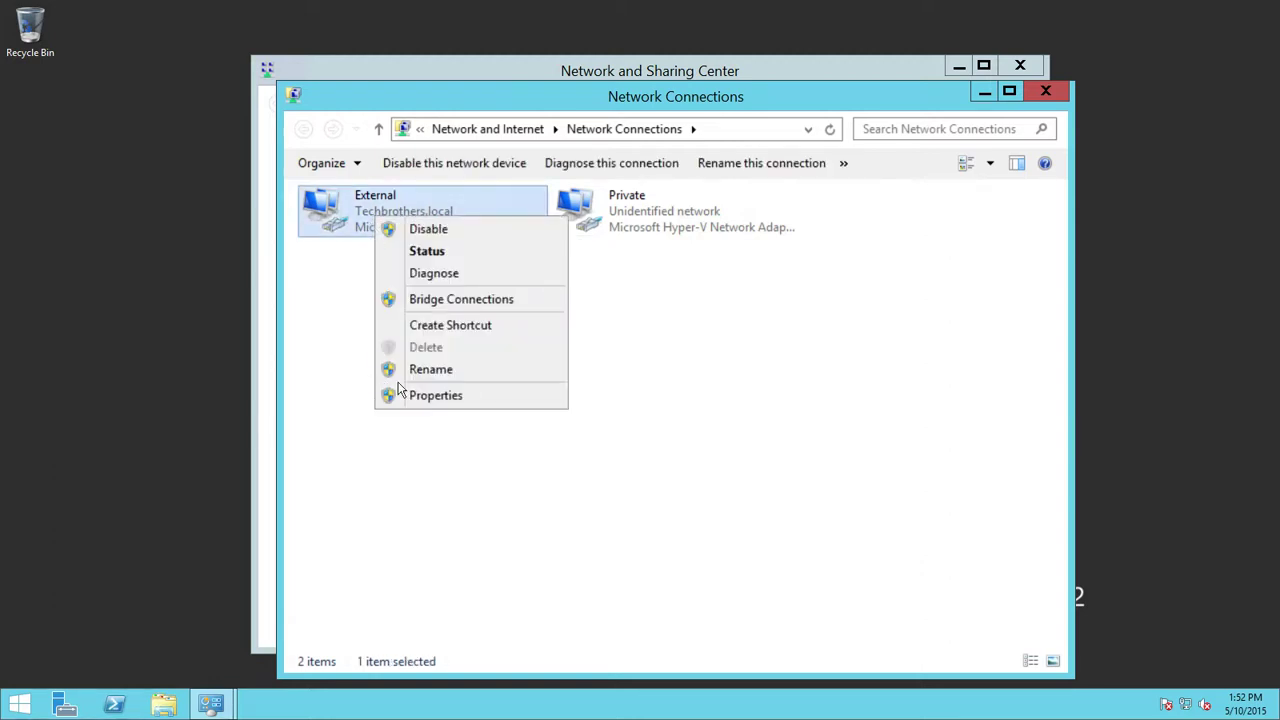
click(426, 398)
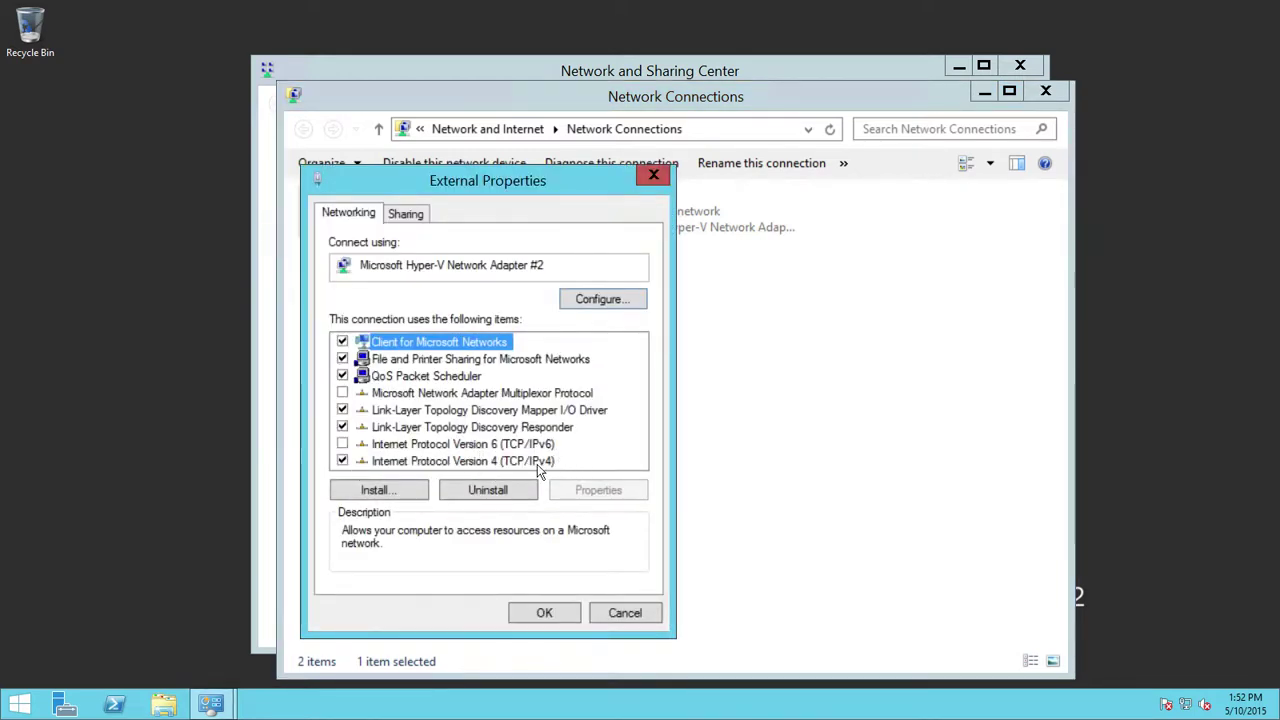
click(452, 461)
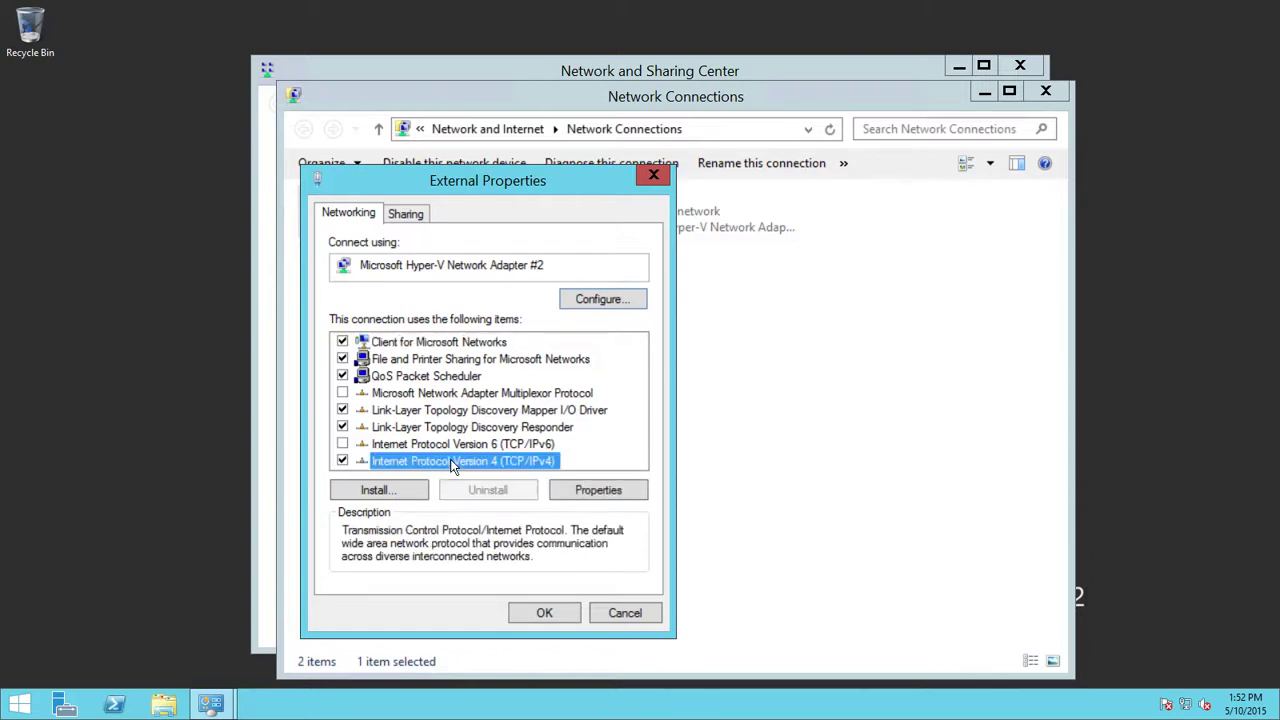
click(598, 490)
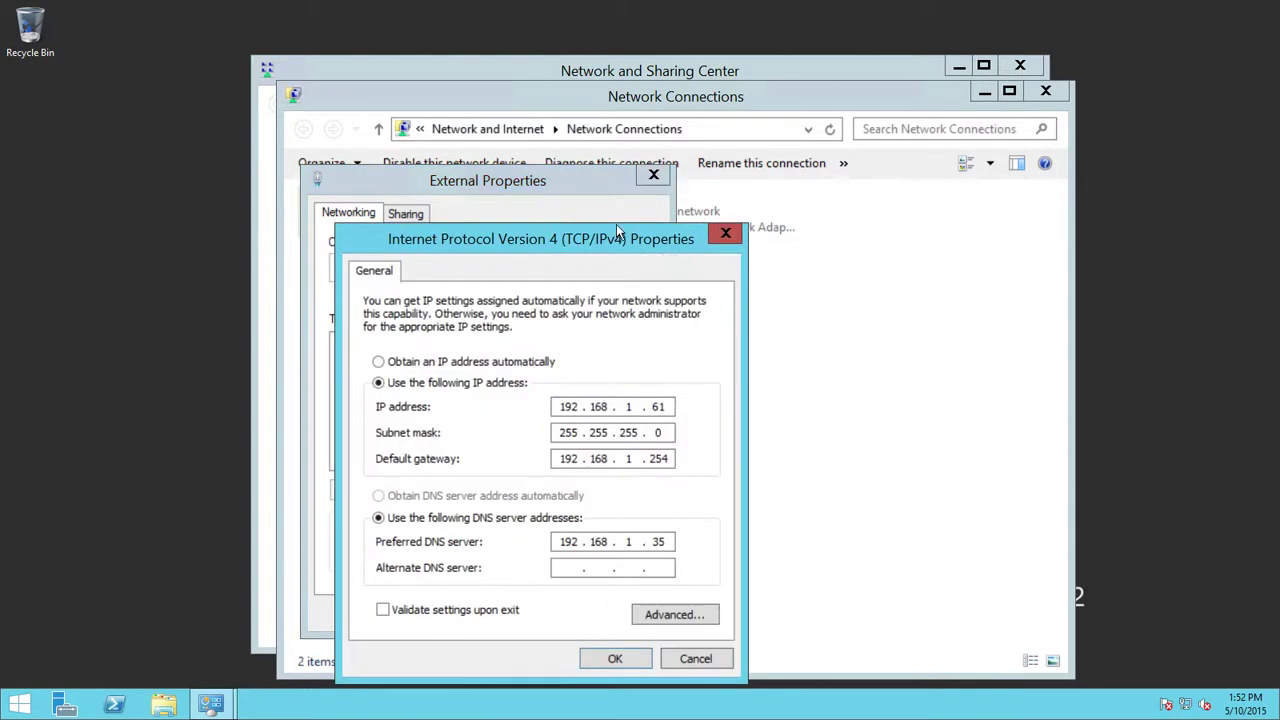
drag(615, 244, 571, 104)
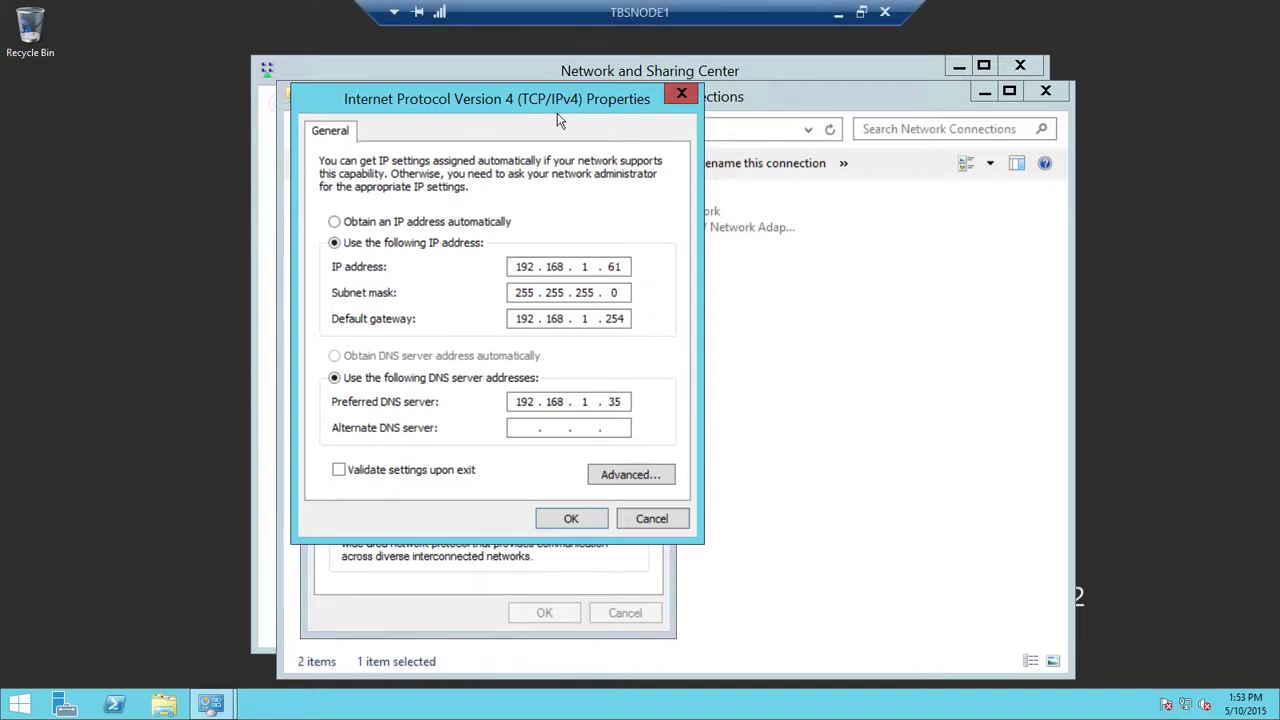
click(652, 519)
click(640, 612)
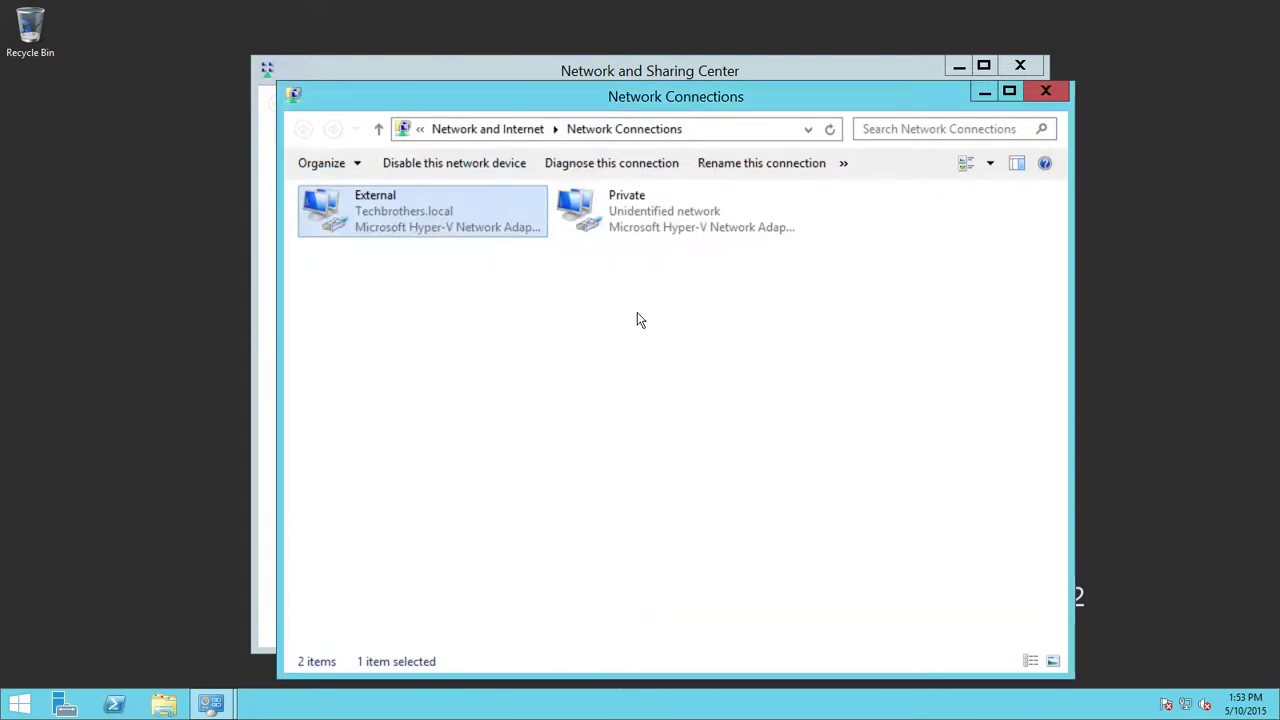
Inspect the Private adapter's TCP/IPv4 settings without changing them, and close the network windows.
click(632, 205)
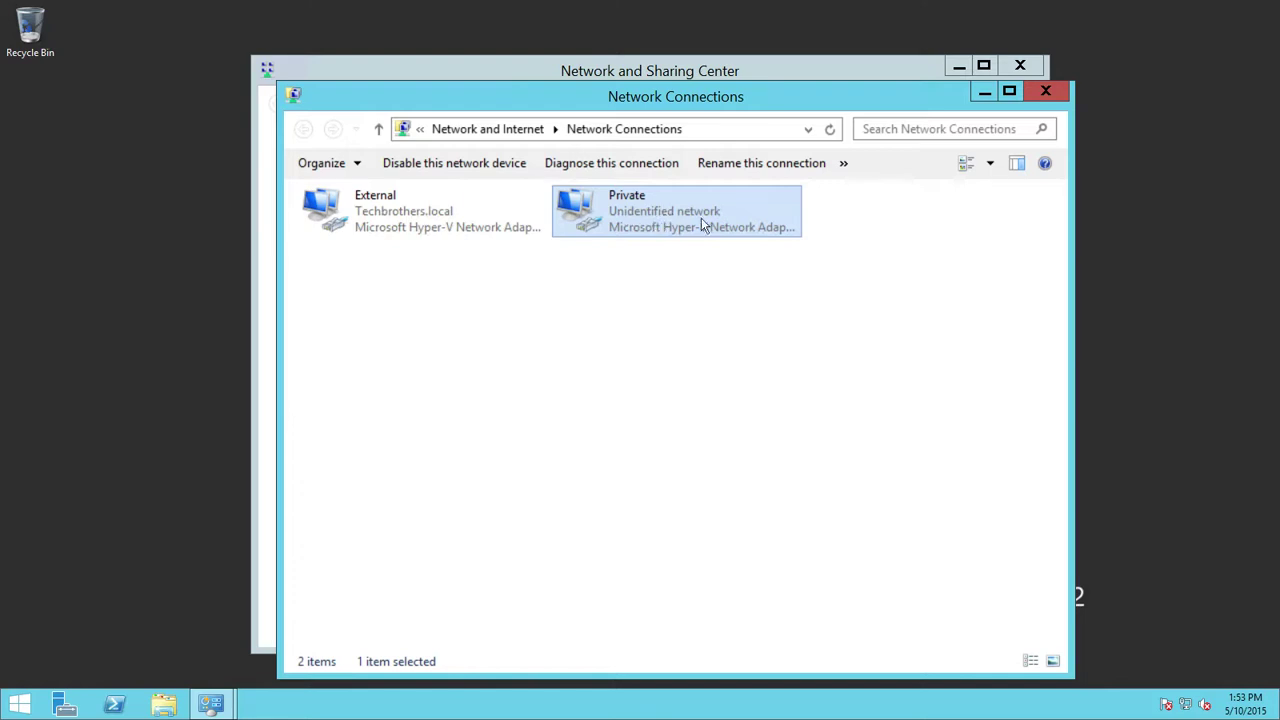
right_click(596, 213)
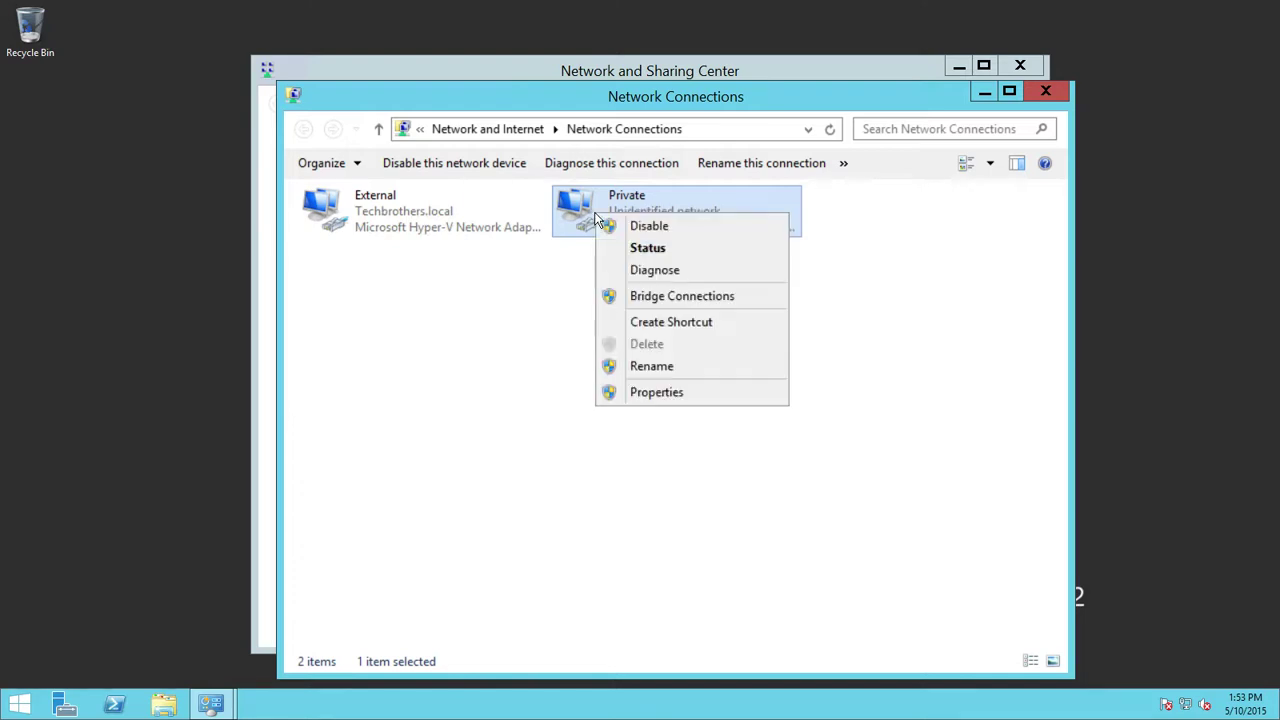
click(659, 398)
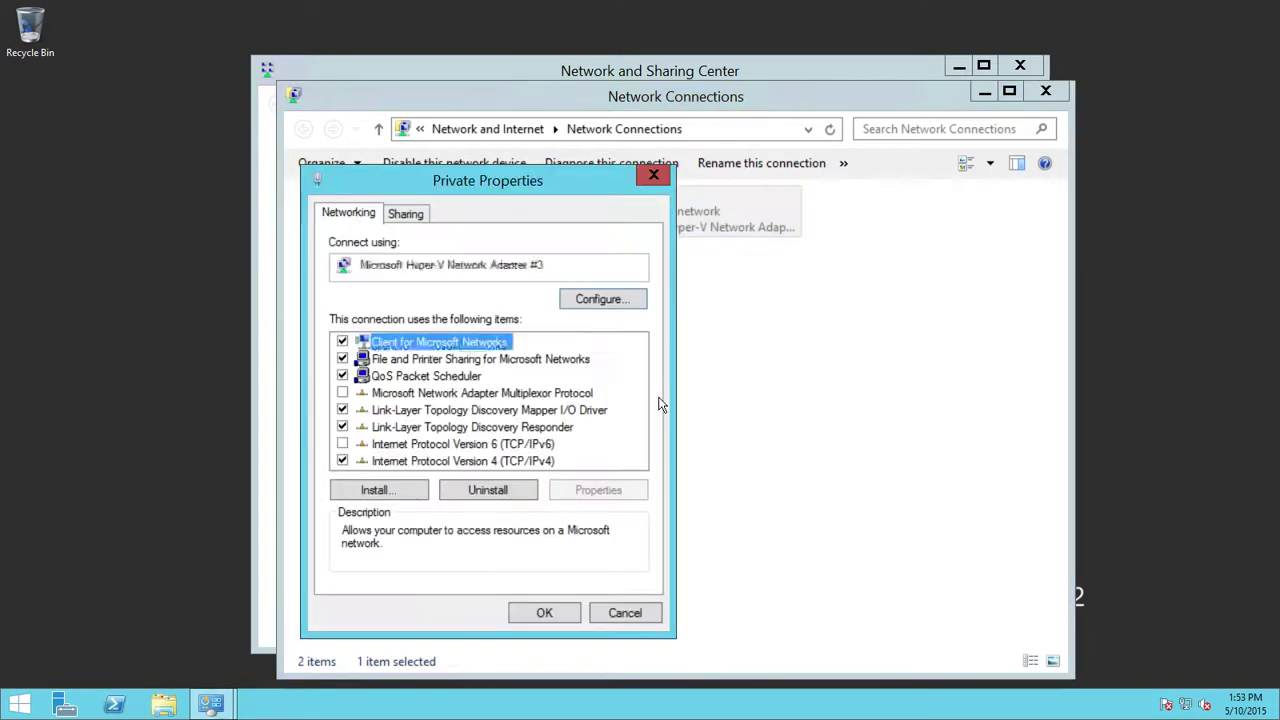
click(520, 461)
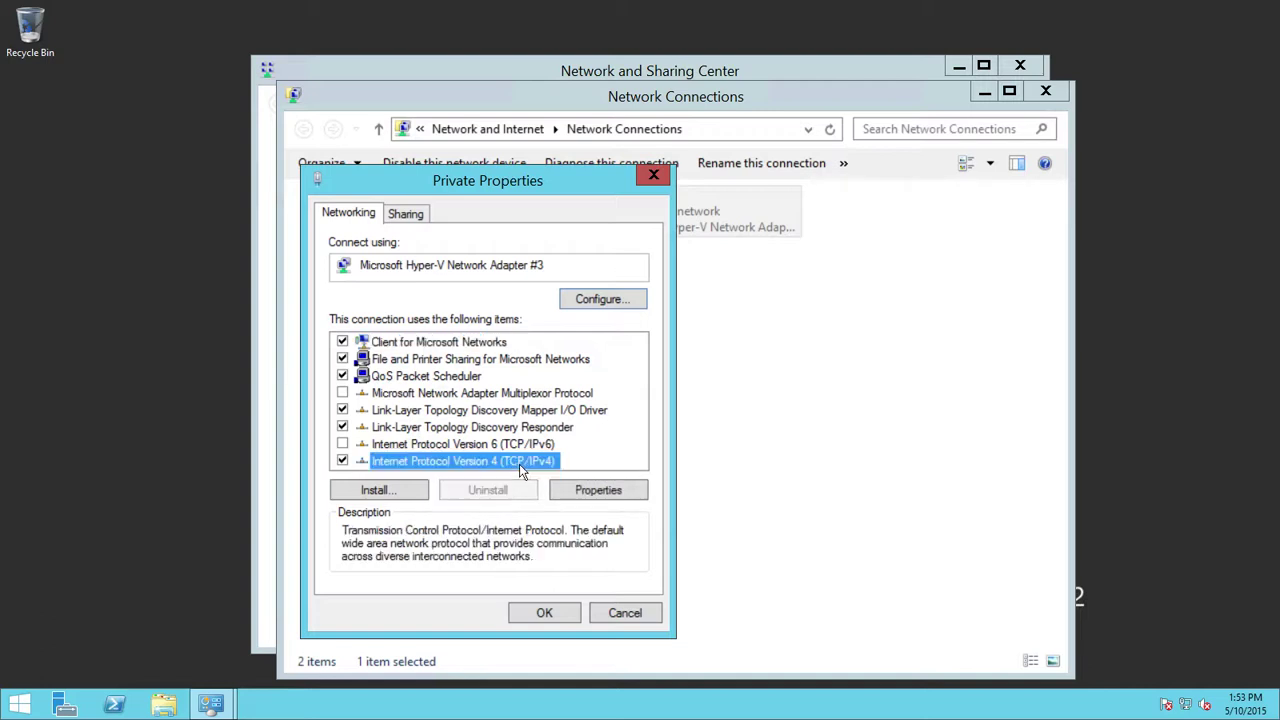
click(620, 495)
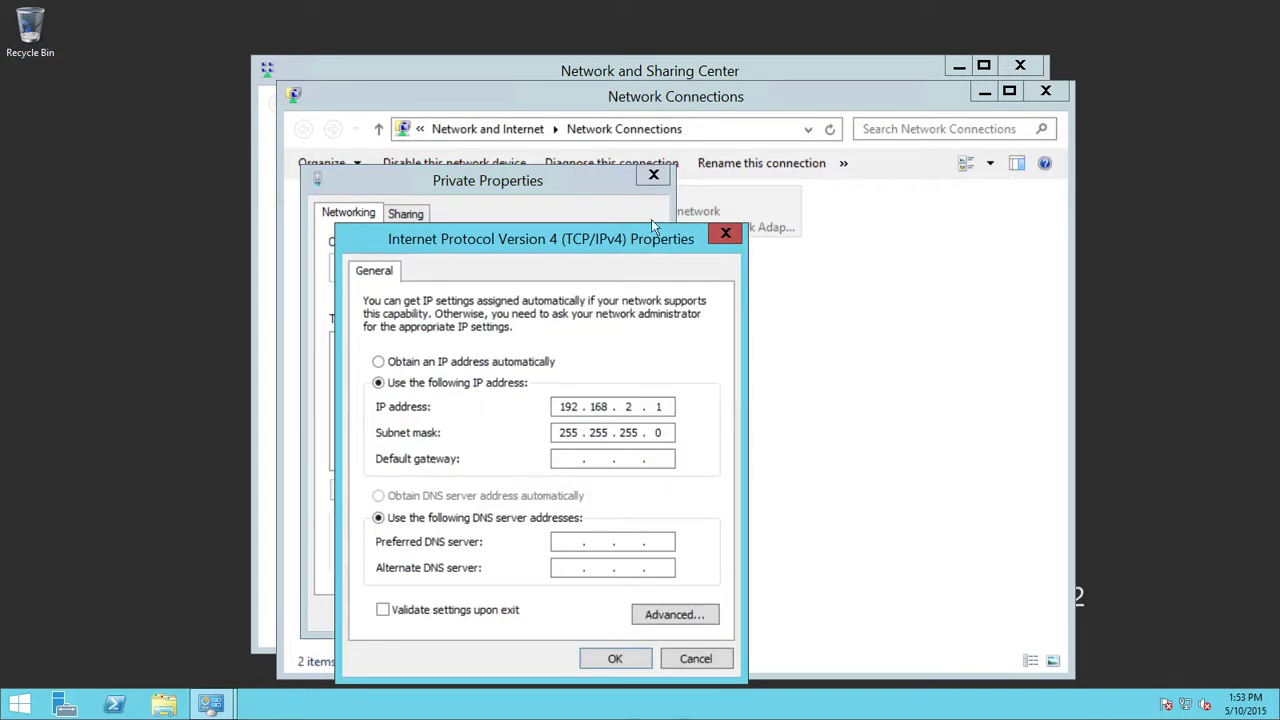
drag(609, 248, 639, 153)
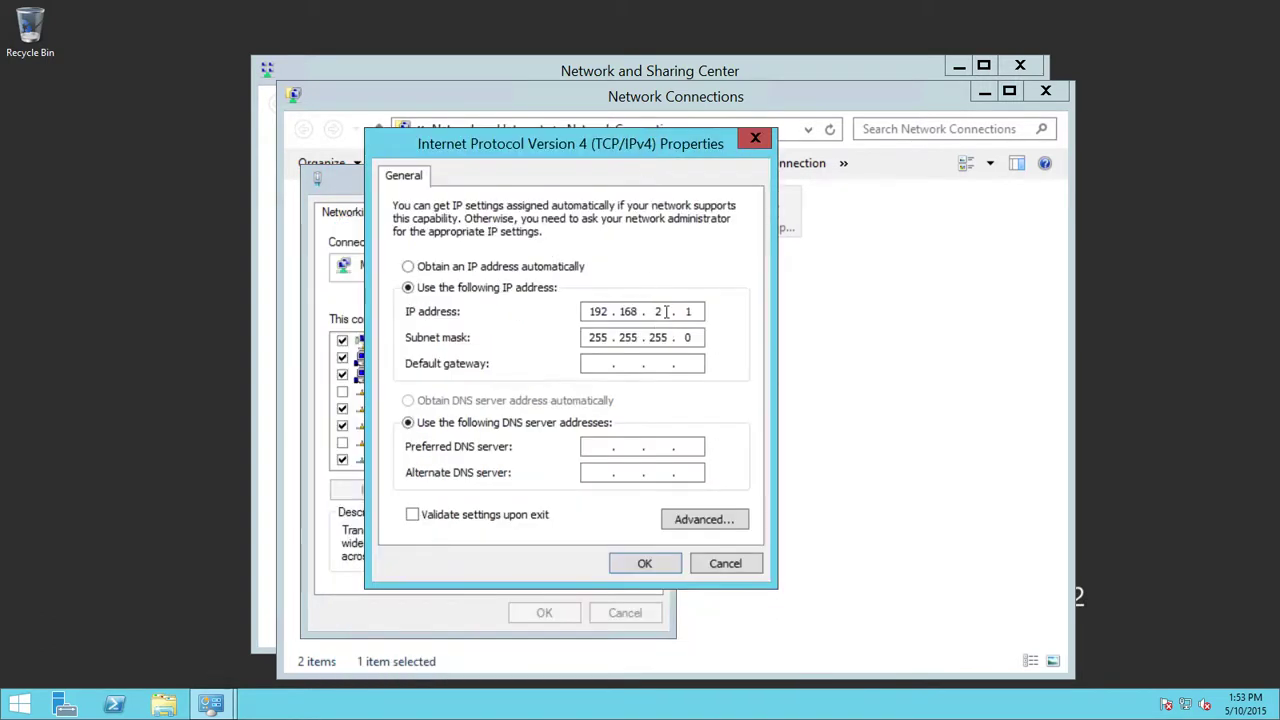
double_click(658, 311)
click(727, 566)
click(648, 615)
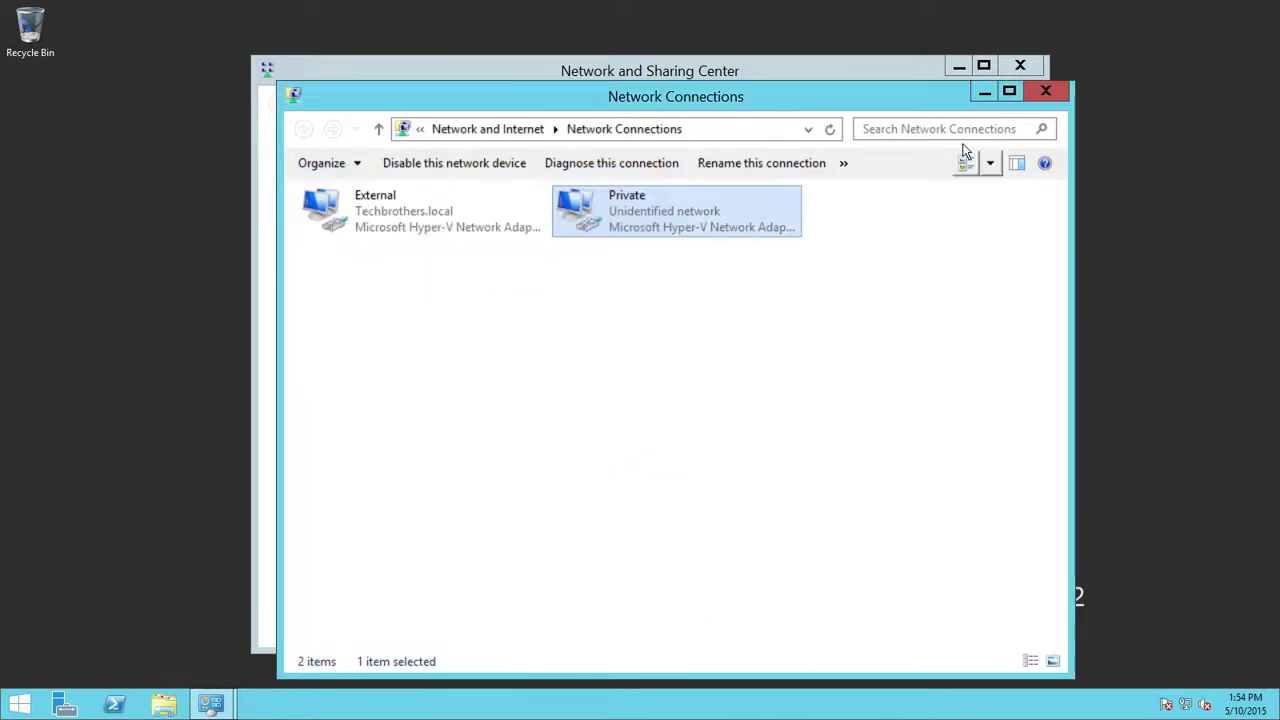
click(1046, 91)
click(1020, 66)
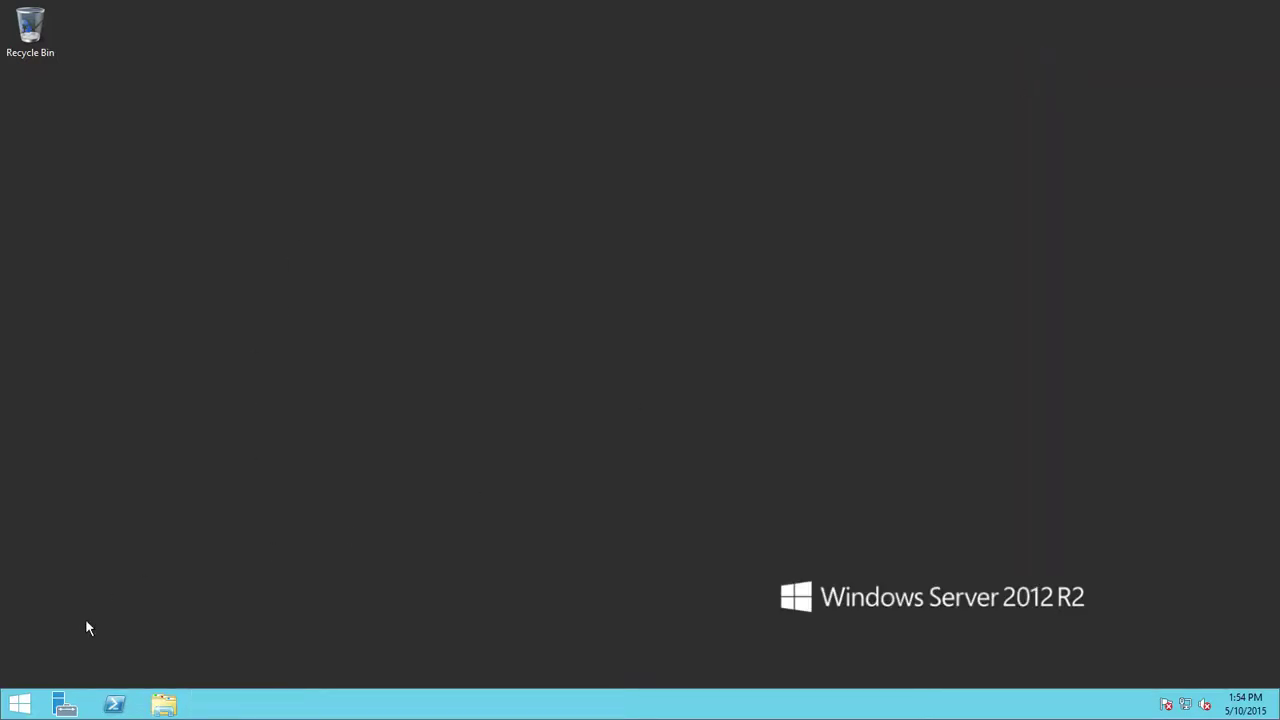
Open the properties of the local Administrators group in Computer Management to see its members.
right_click(40, 704)
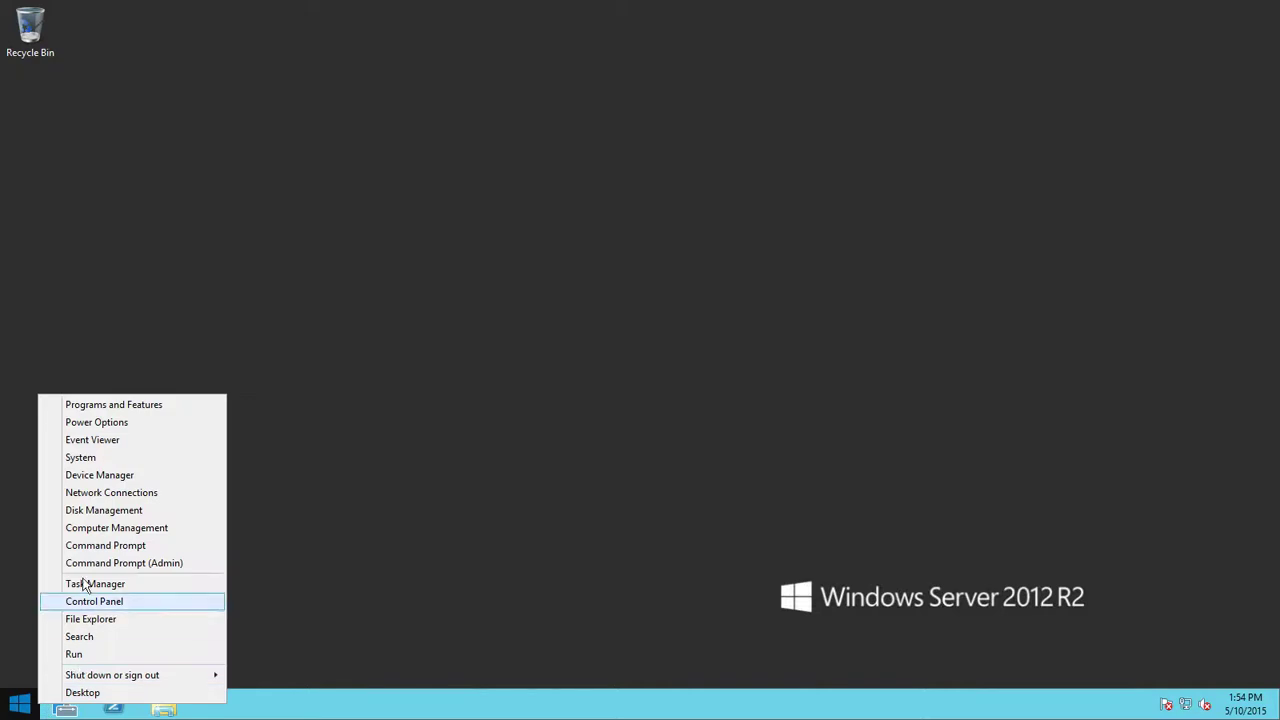
click(134, 528)
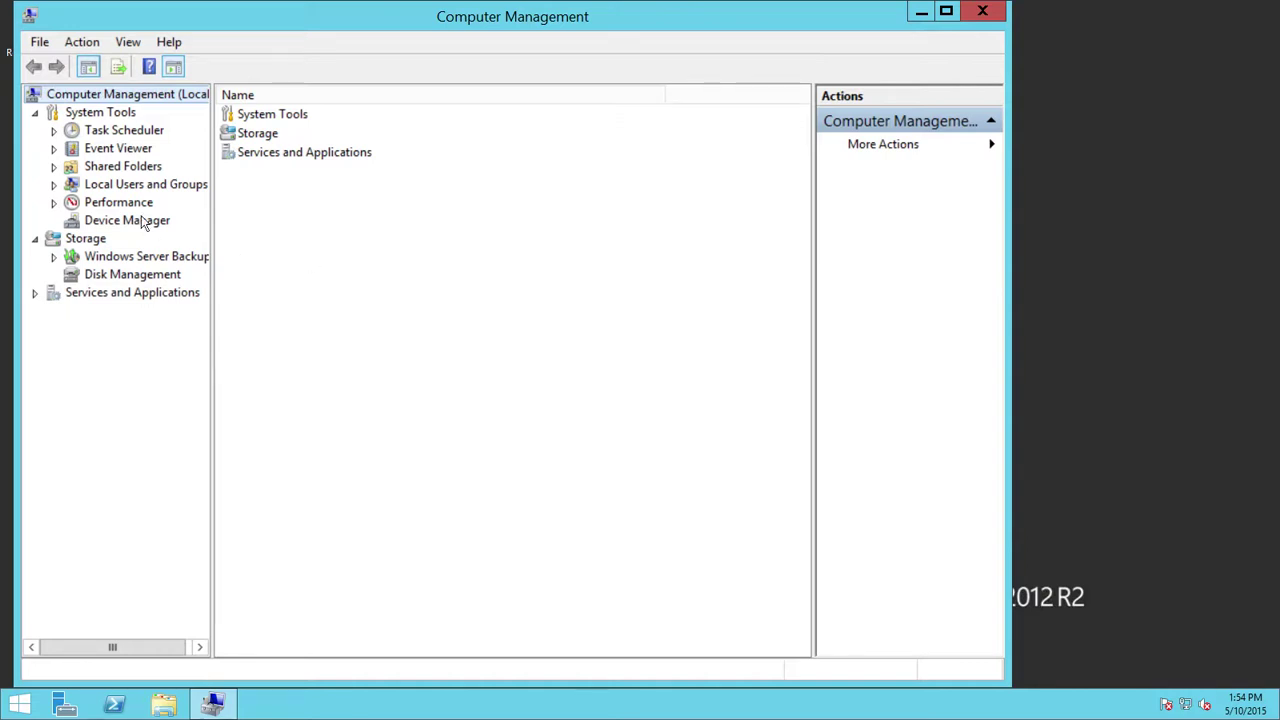
click(162, 189)
double_click(176, 189)
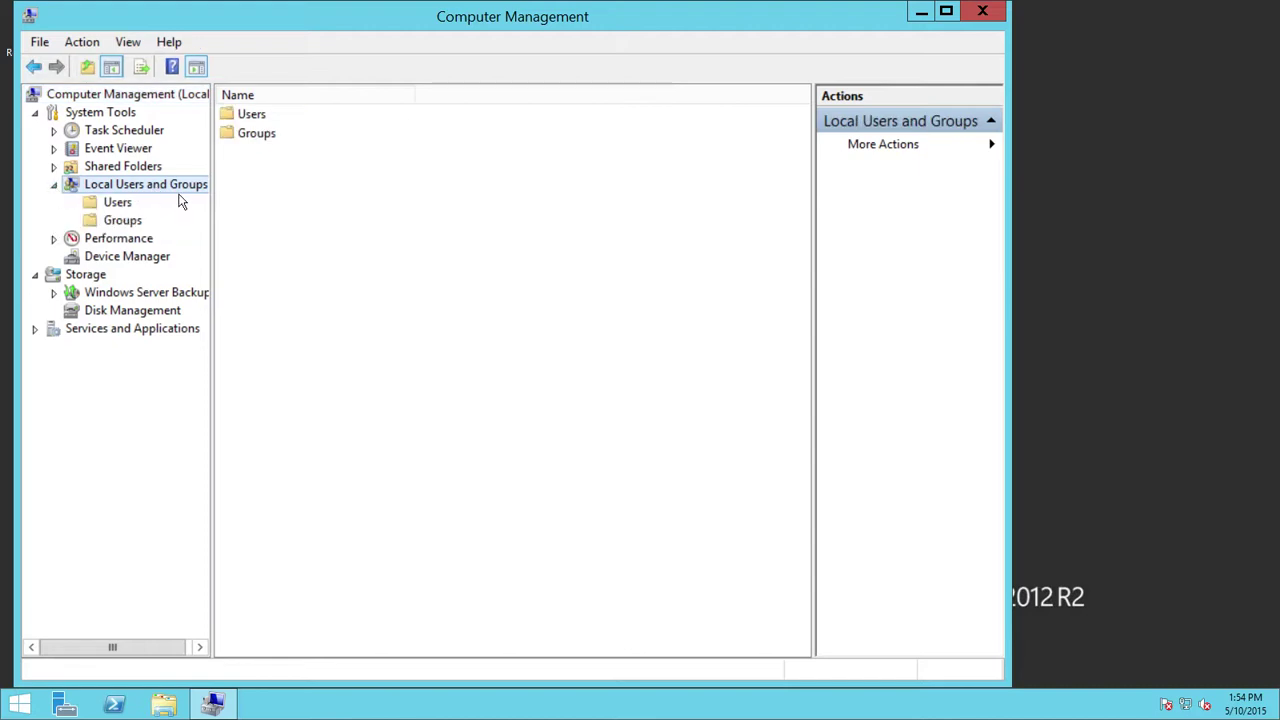
click(124, 221)
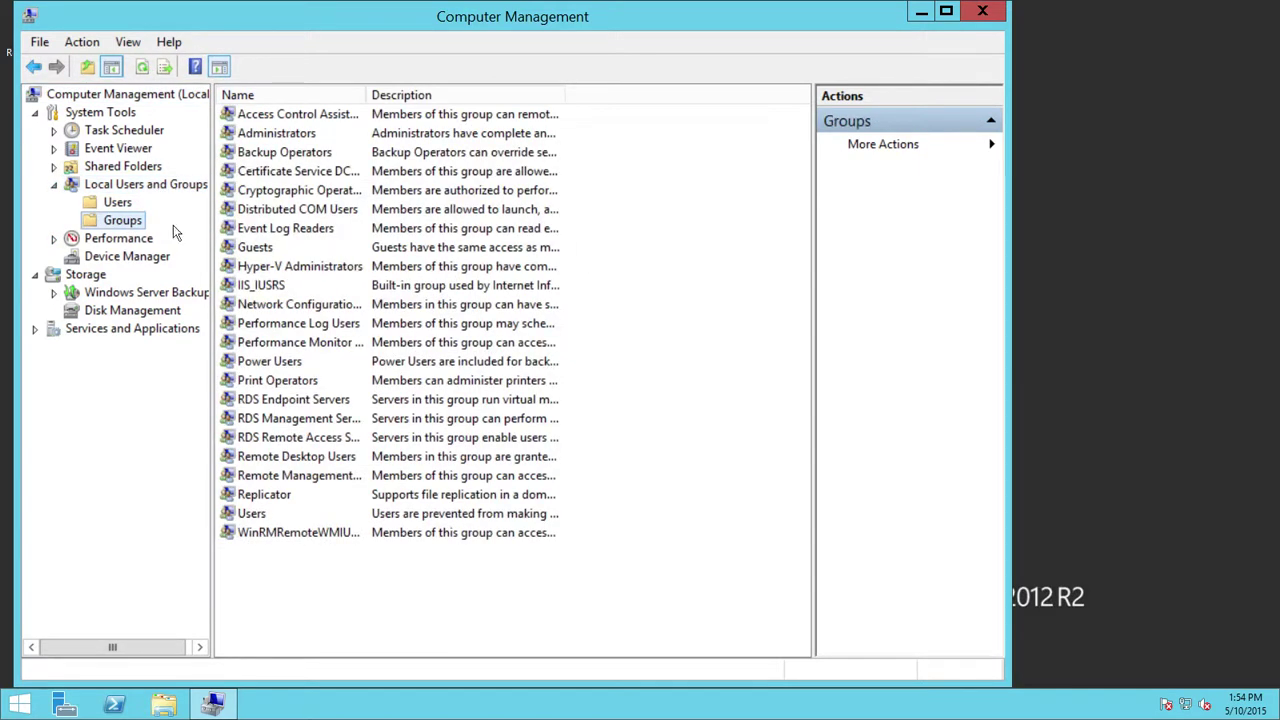
double_click(287, 134)
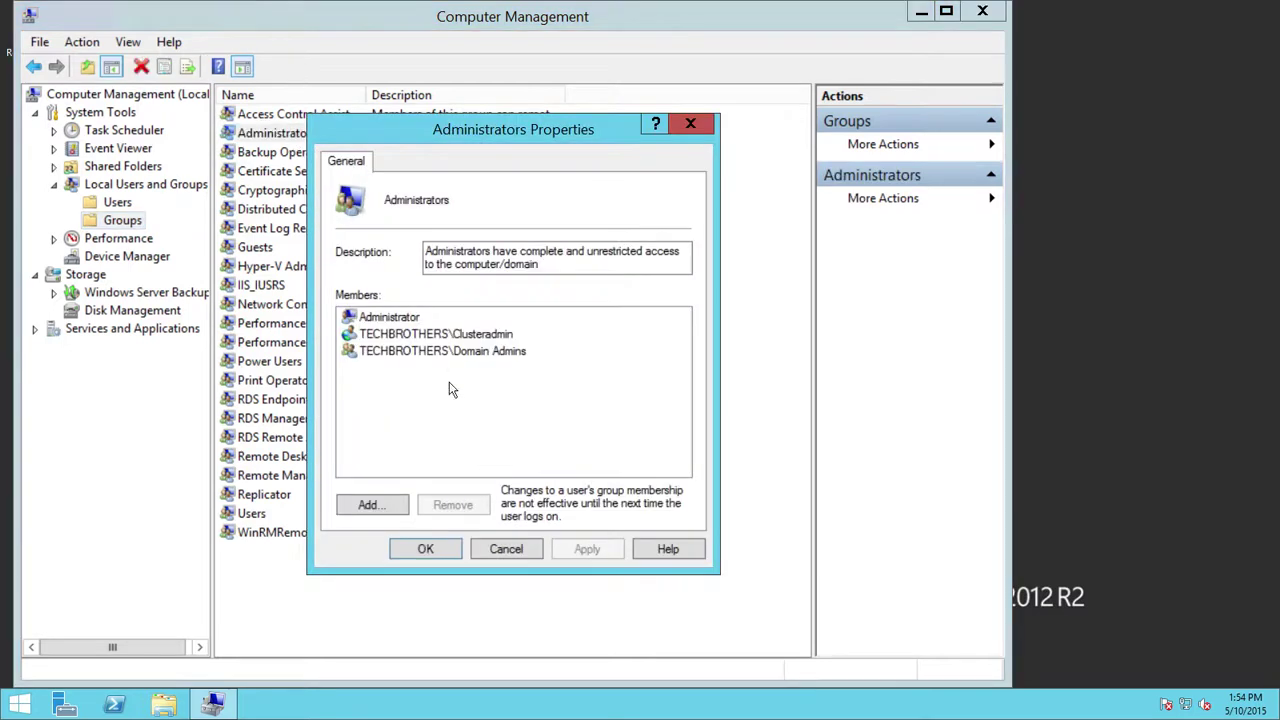
Check the name clusteradmin against Techbrothers.local as an Administrators group member, cancel without adding it, and close Computer Management.
click(452, 338)
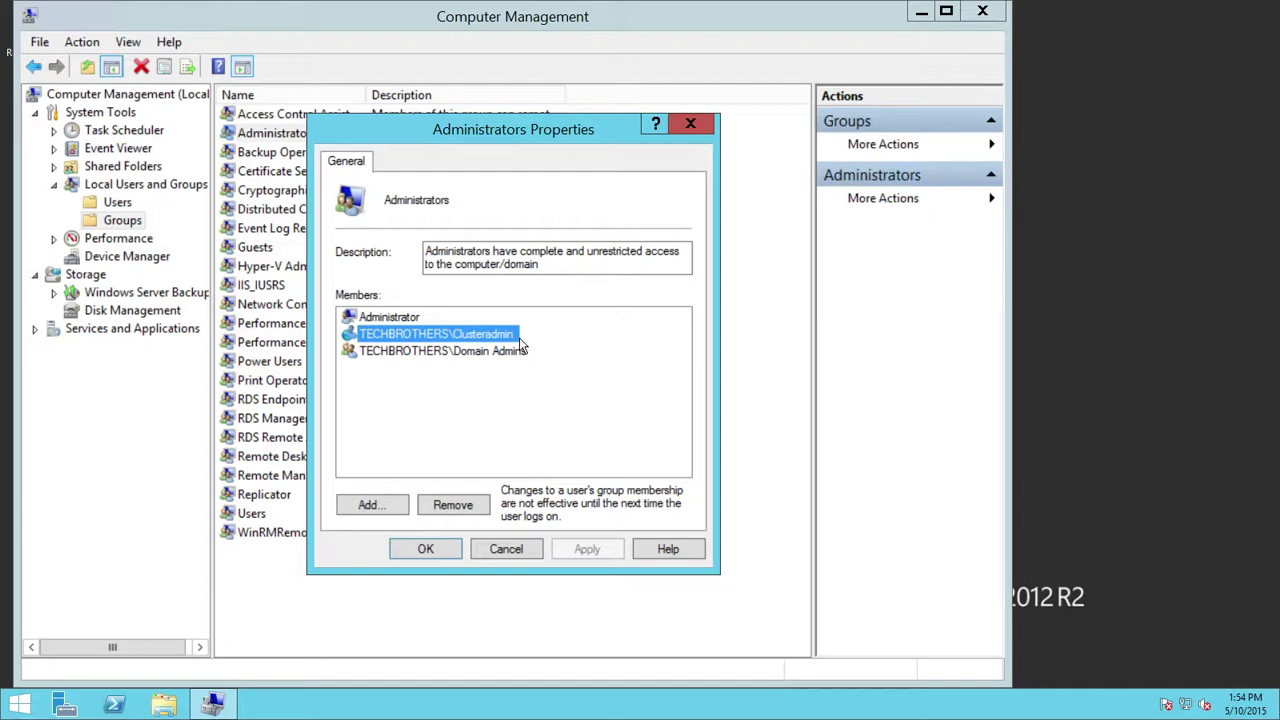
click(388, 508)
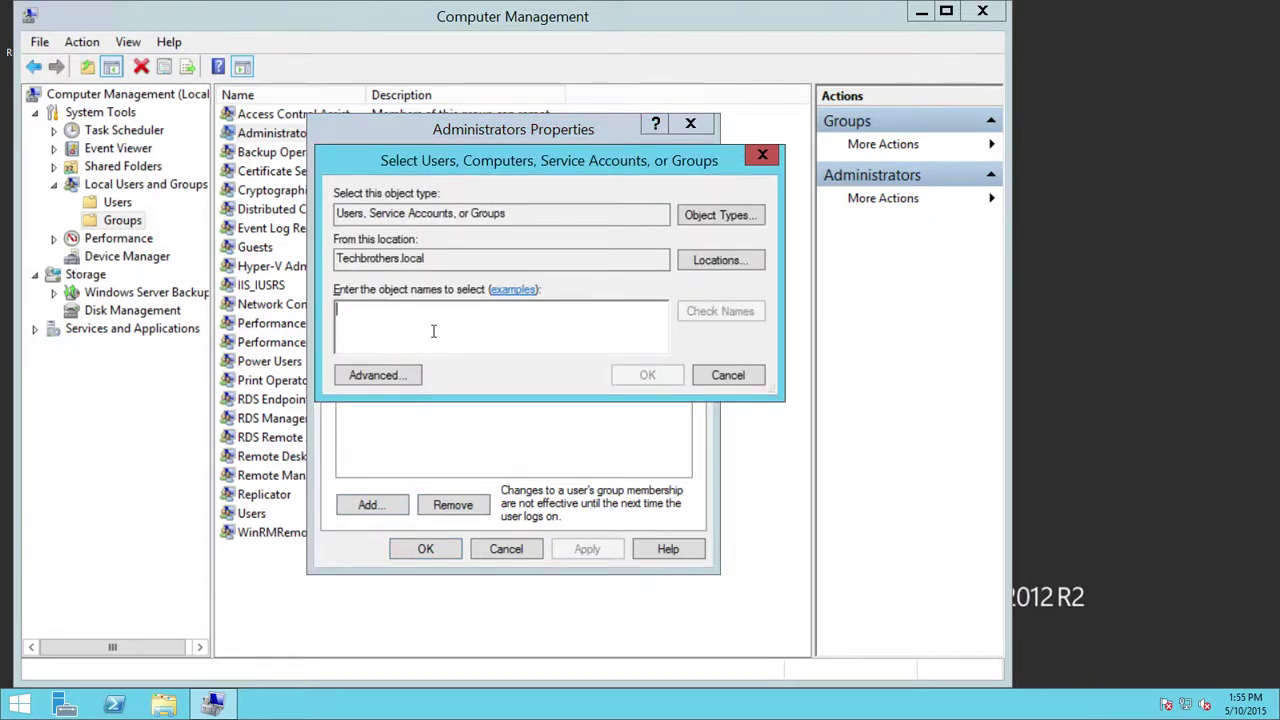
text(cluster)
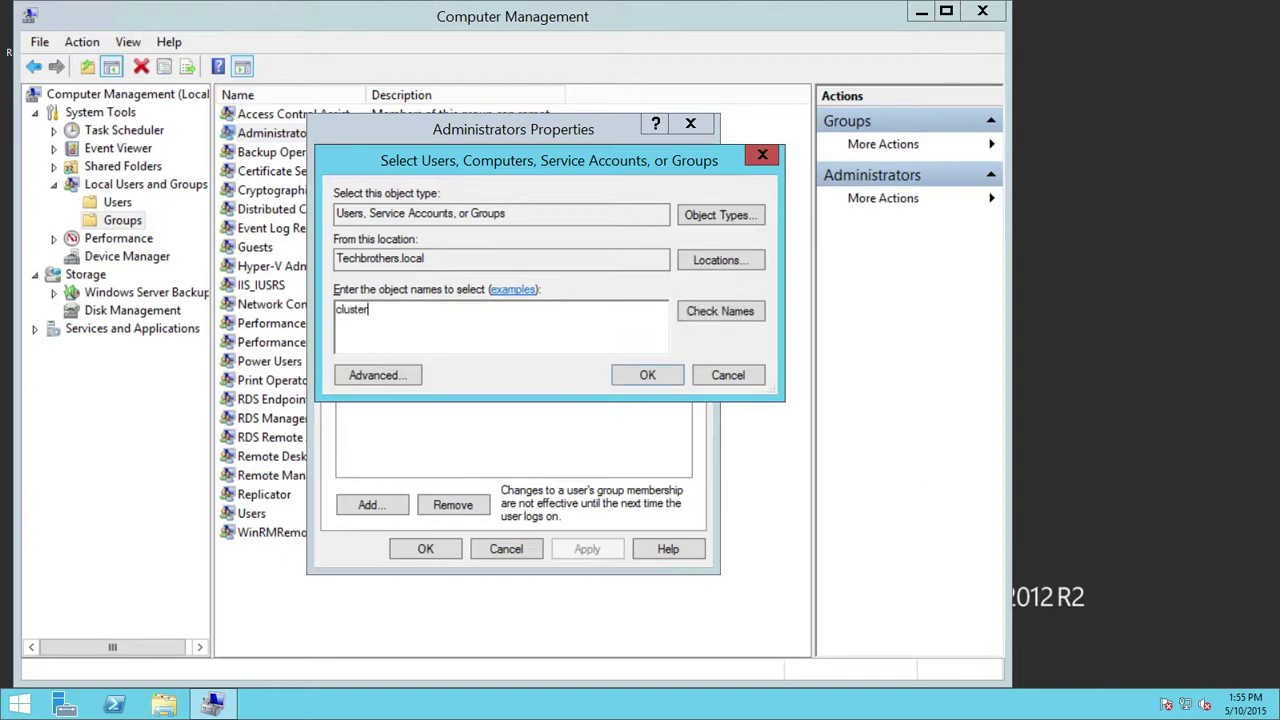
text(admin)
drag(434, 258, 313, 258)
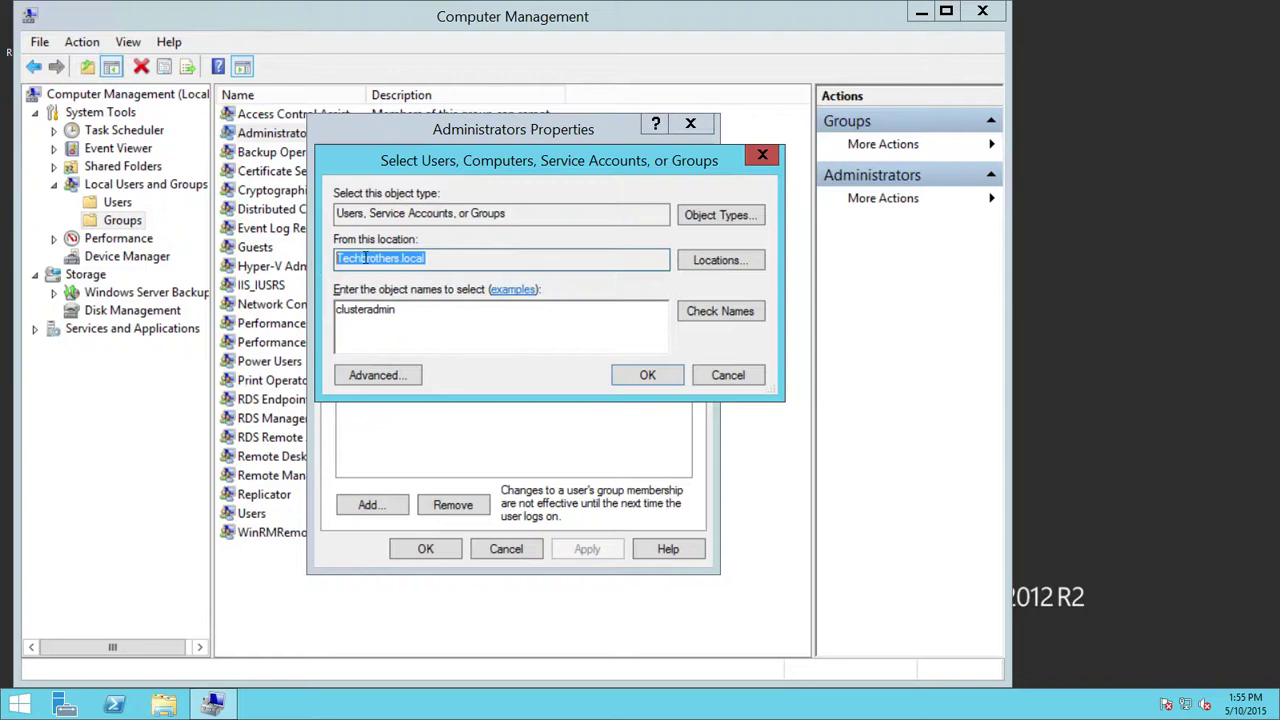
click(697, 311)
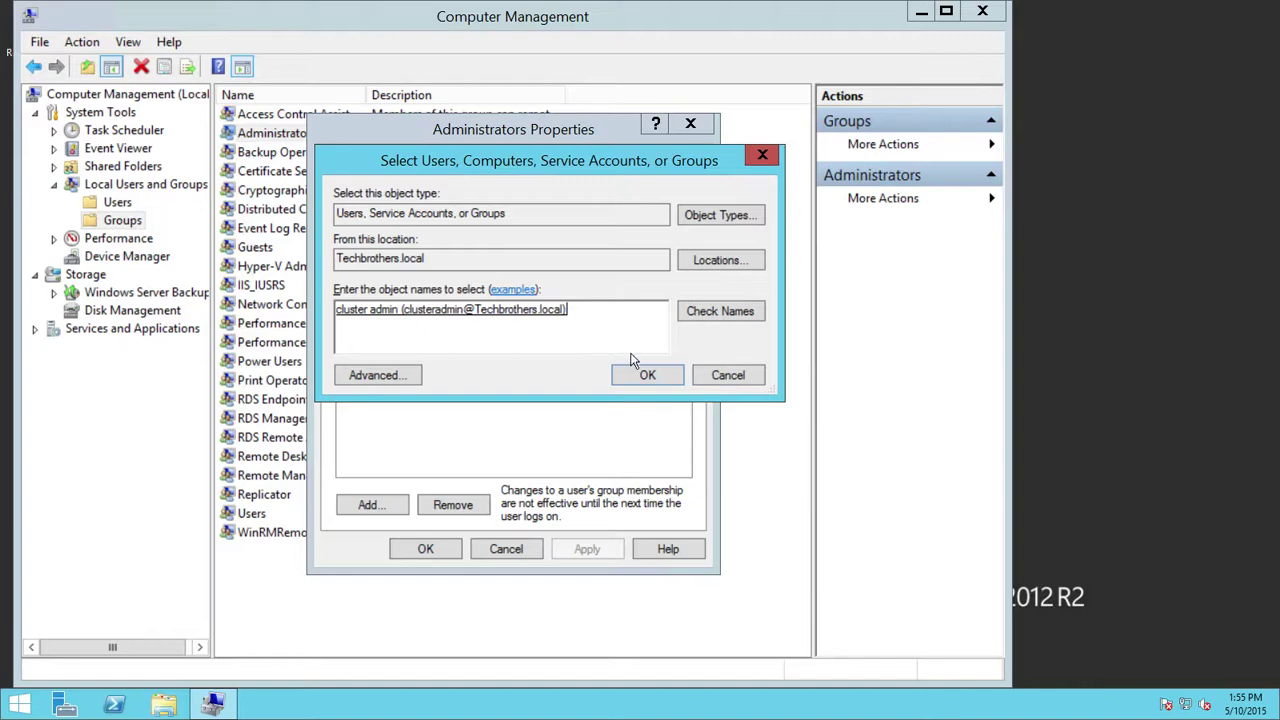
click(750, 376)
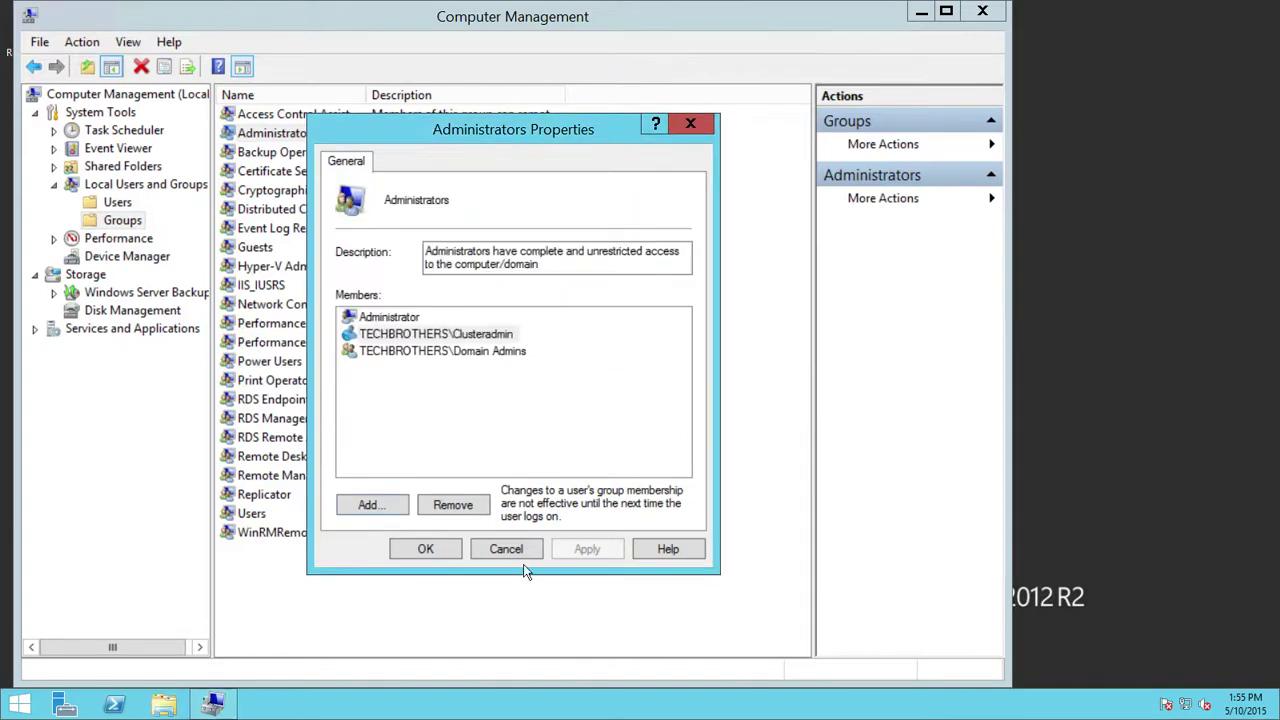
click(507, 549)
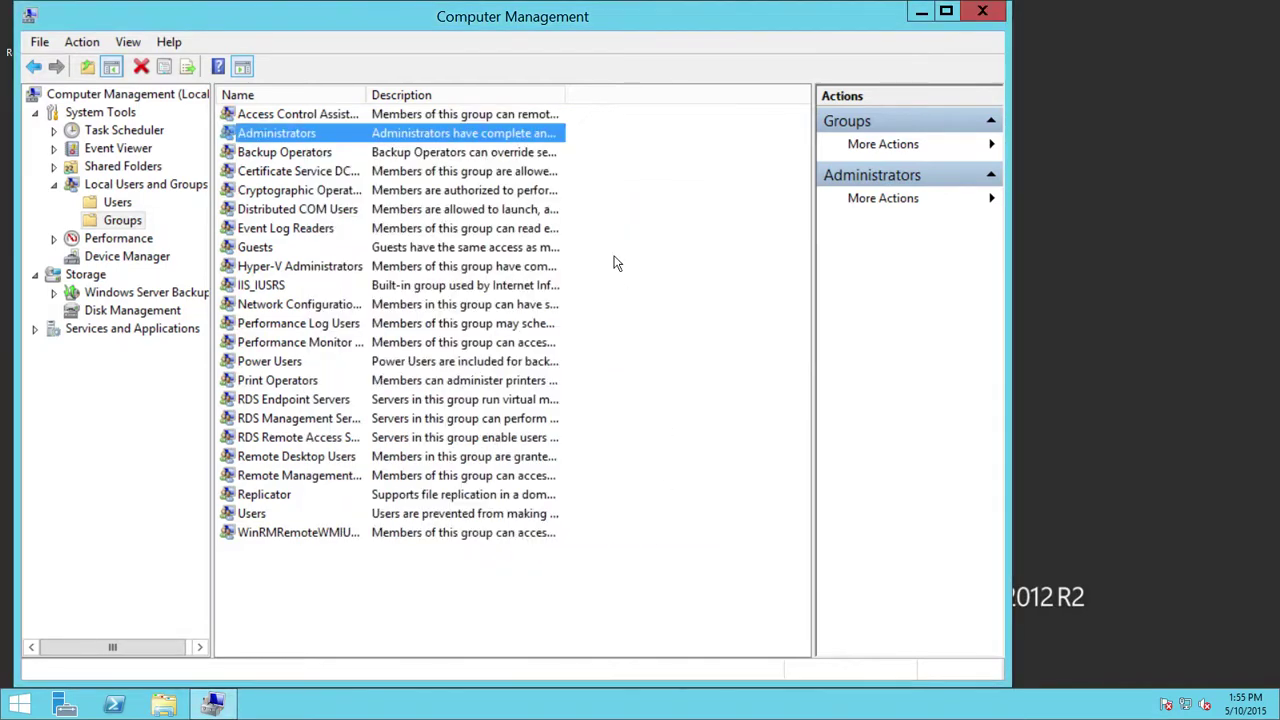
click(982, 12)
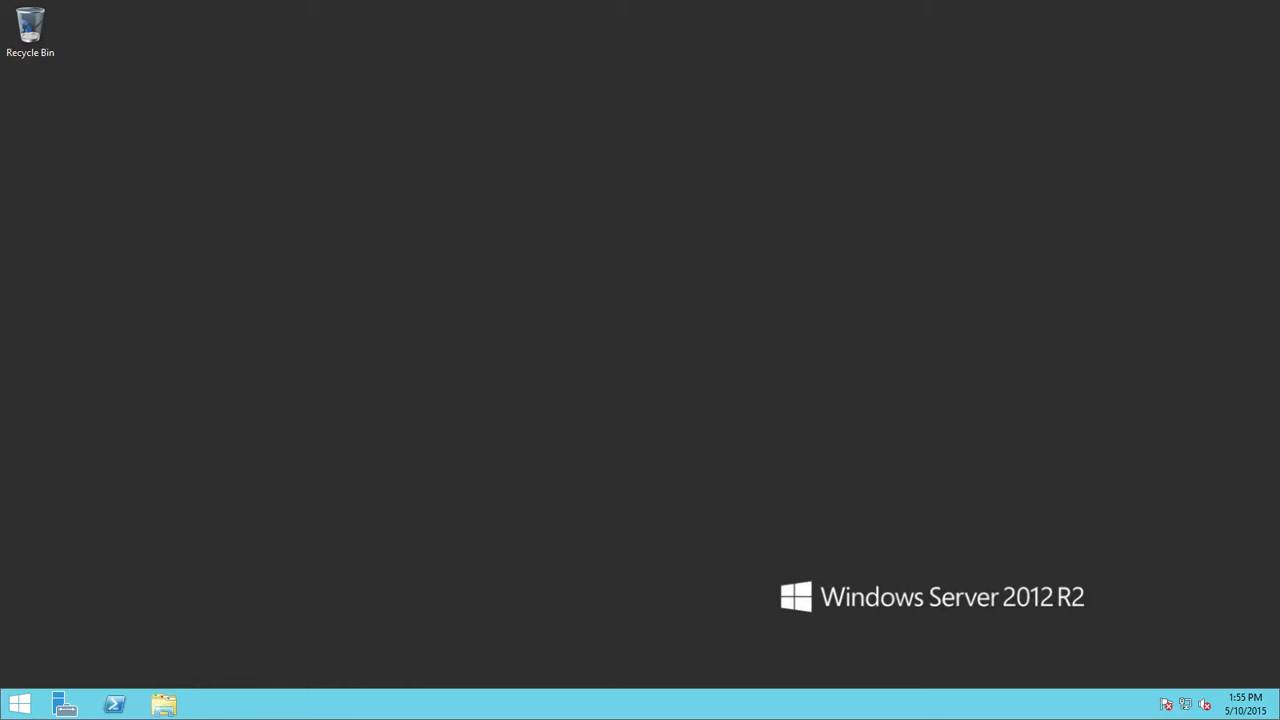
Leave the TBSNODE1 session for the TBS_MainScreen notes in Notepad and read the Windows feature installation items.
mouse_move(731, 8)
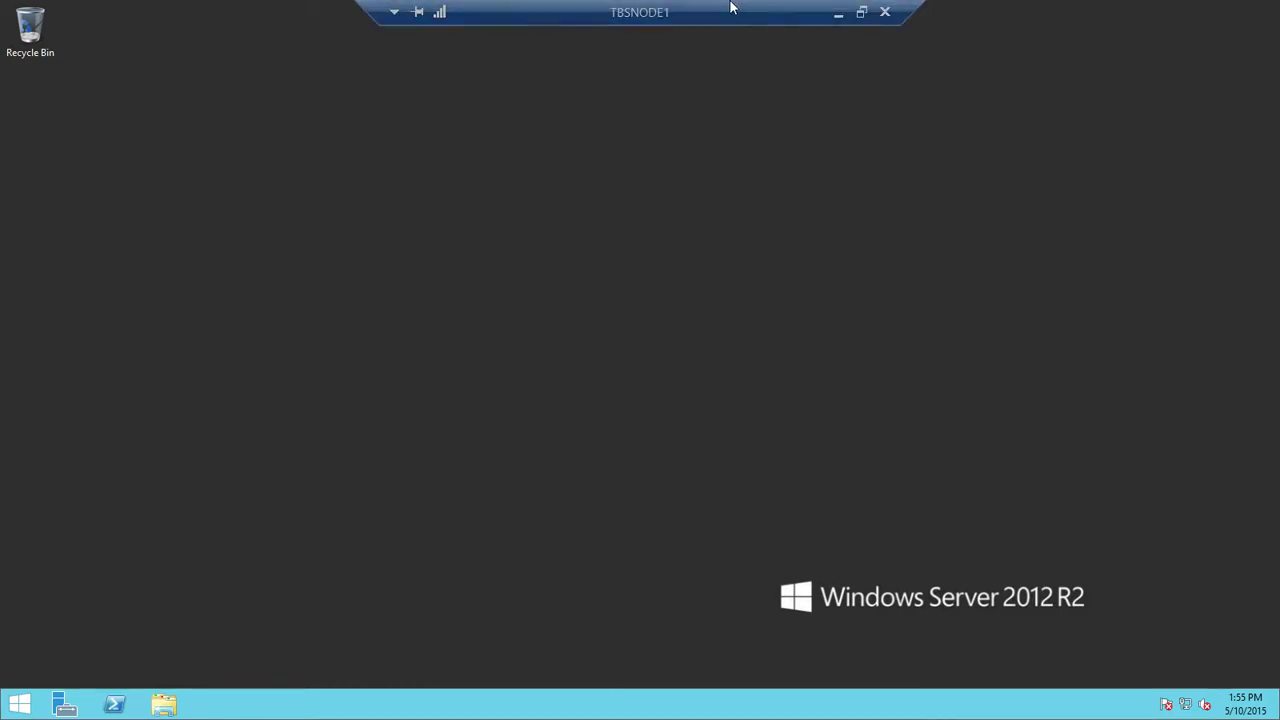
click(834, 10)
click(368, 700)
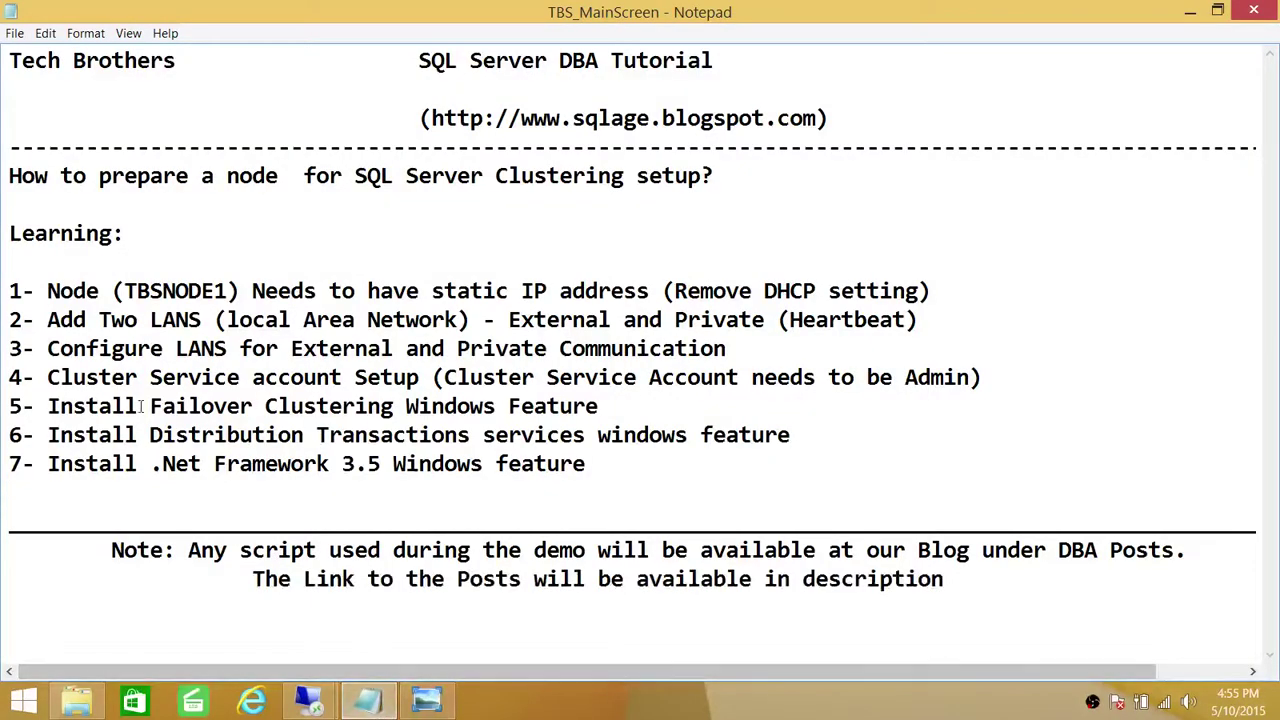
click(46, 406)
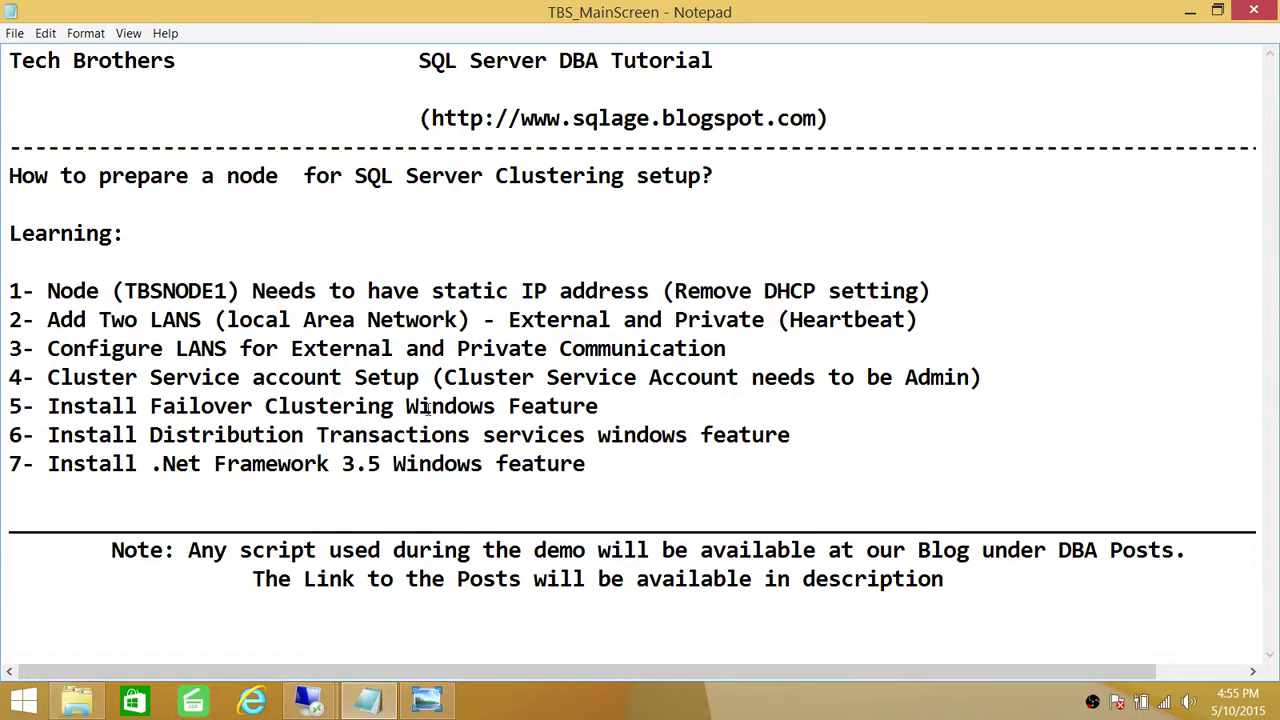
click(150, 434)
Return to the TBSNODE1 remote desktop session and open Server Manager.
click(312, 702)
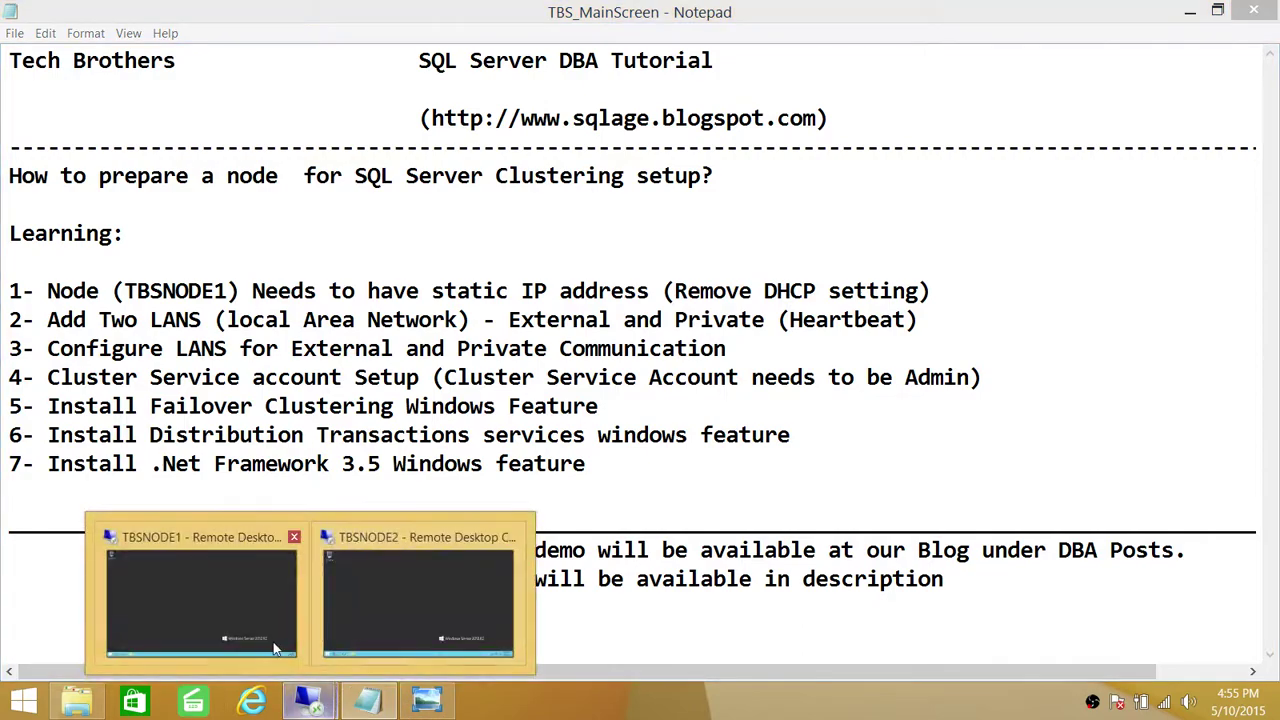
click(269, 545)
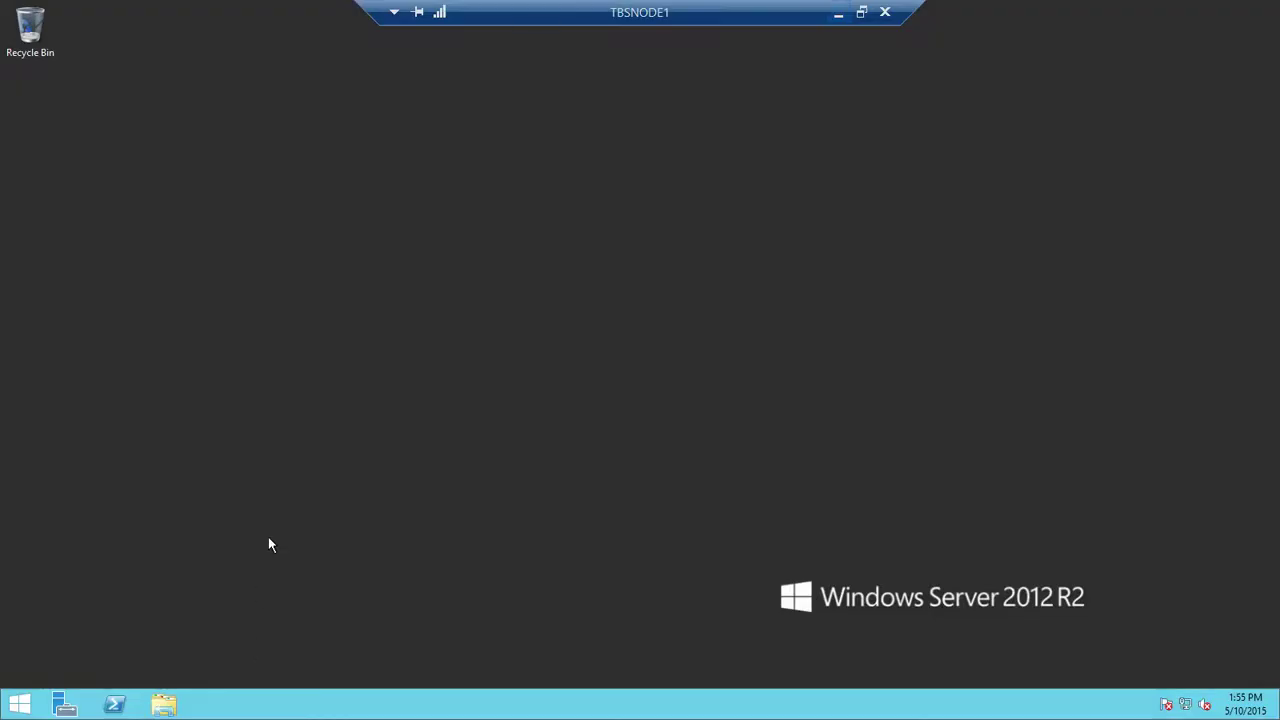
click(62, 706)
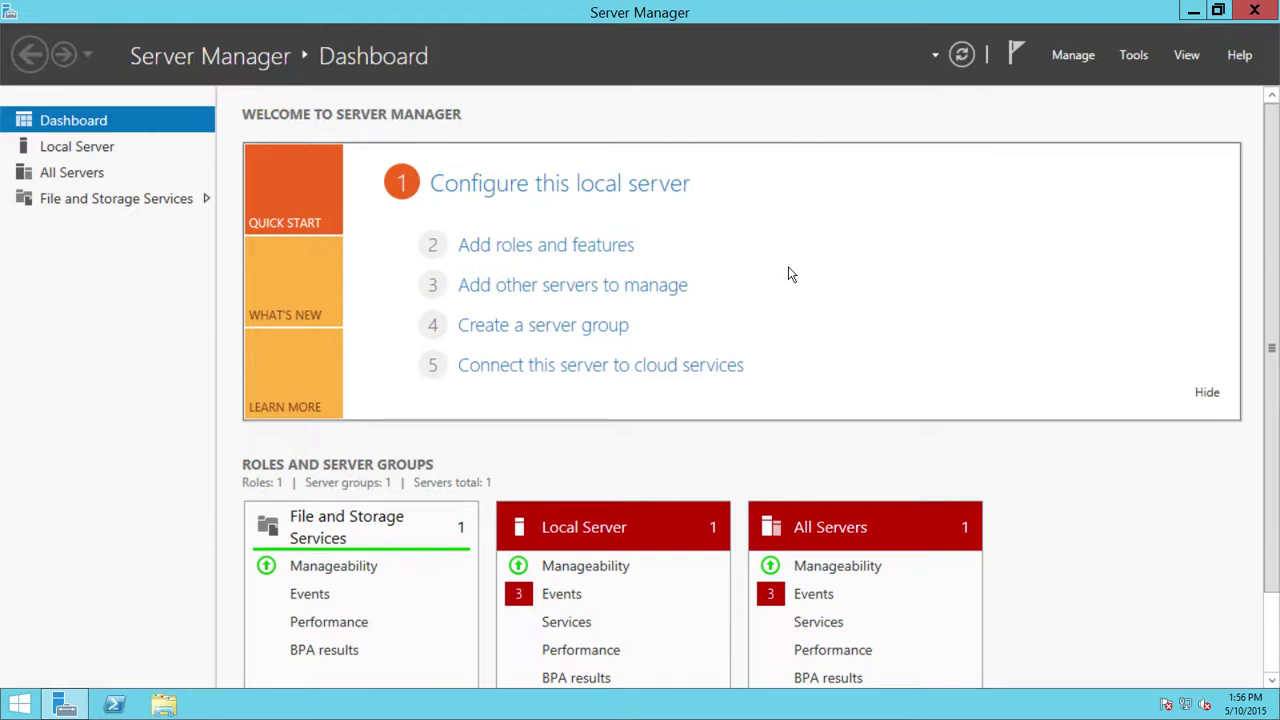
Examine the list of roles and features installed on the local server.
click(76, 150)
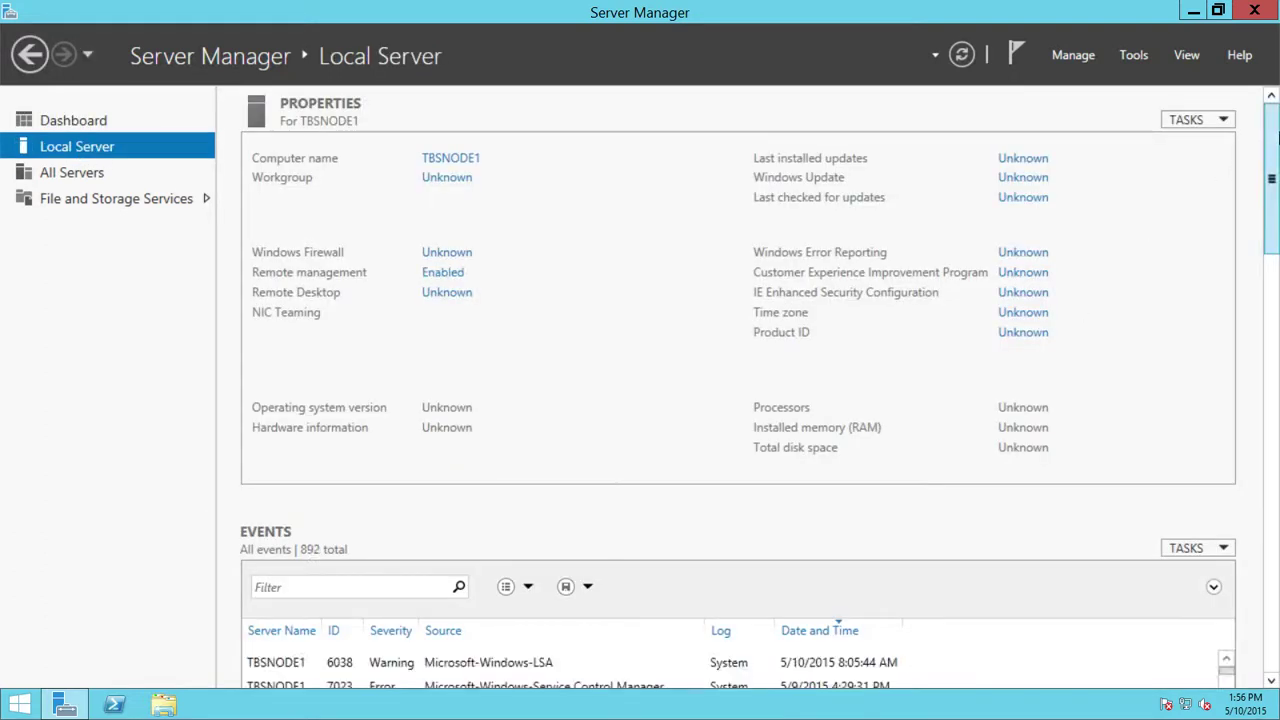
drag(1275, 138, 1272, 596)
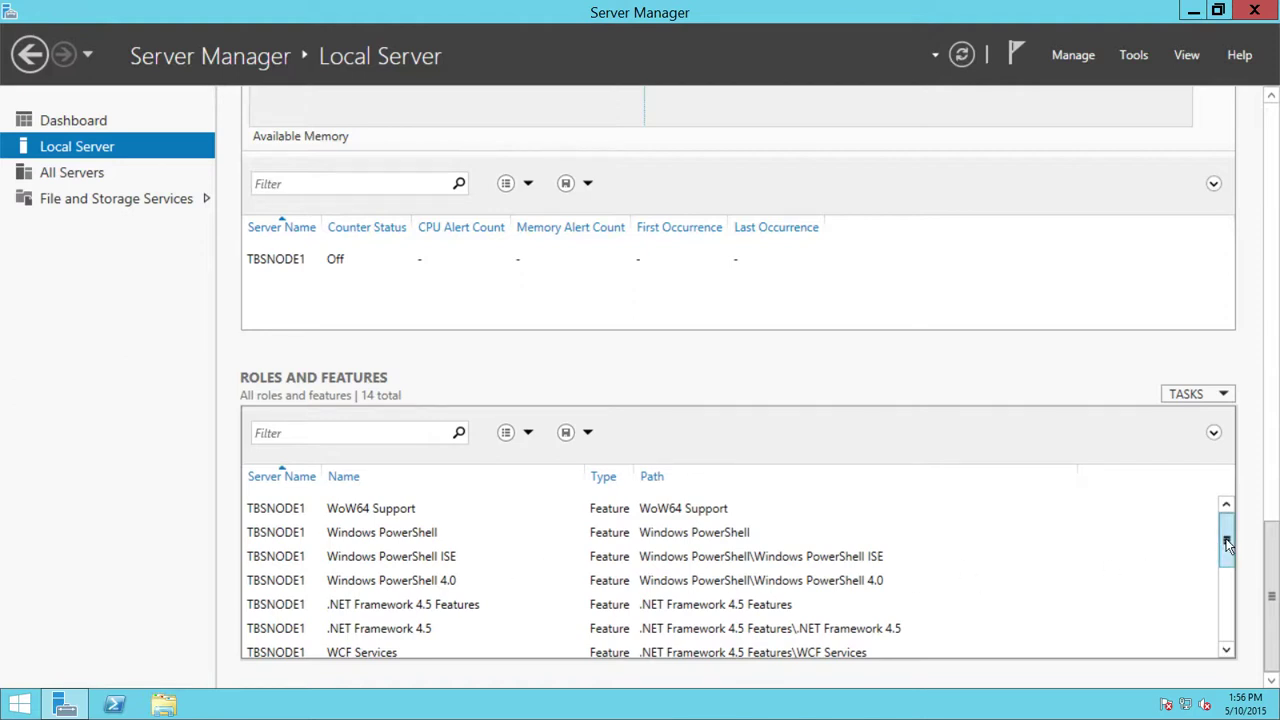
drag(1227, 543, 1229, 540)
drag(1228, 547, 1229, 580)
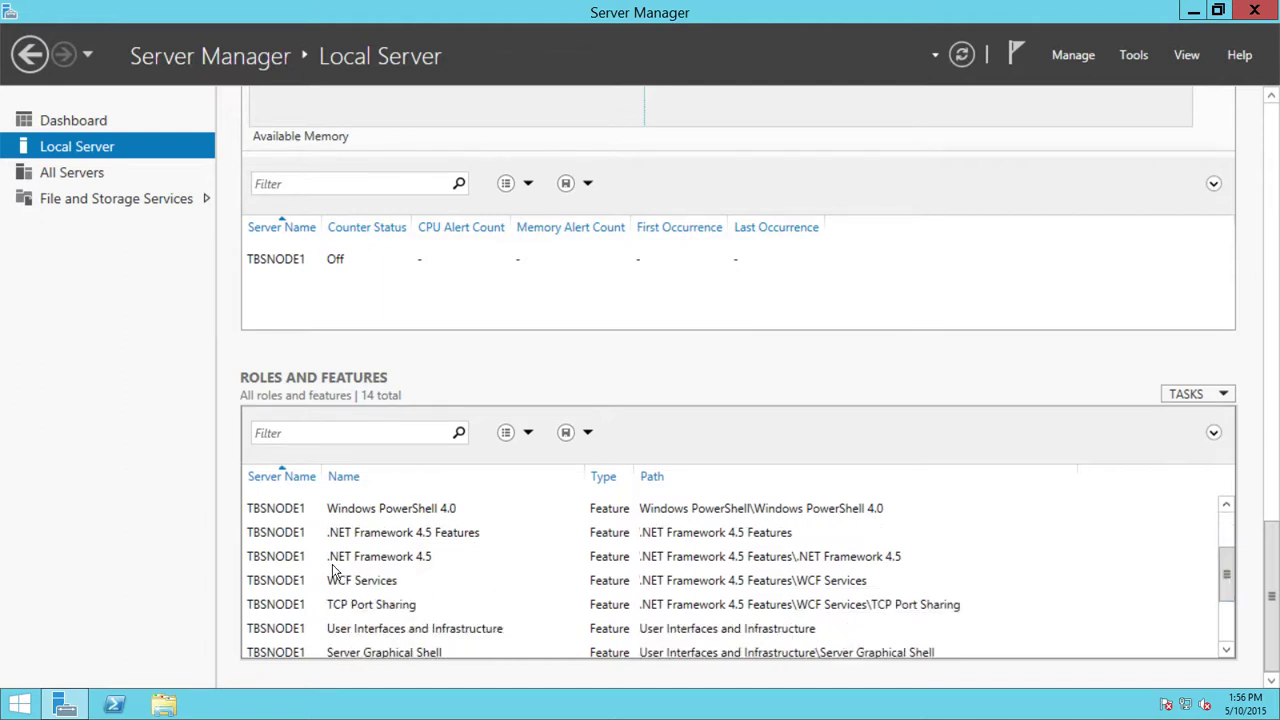
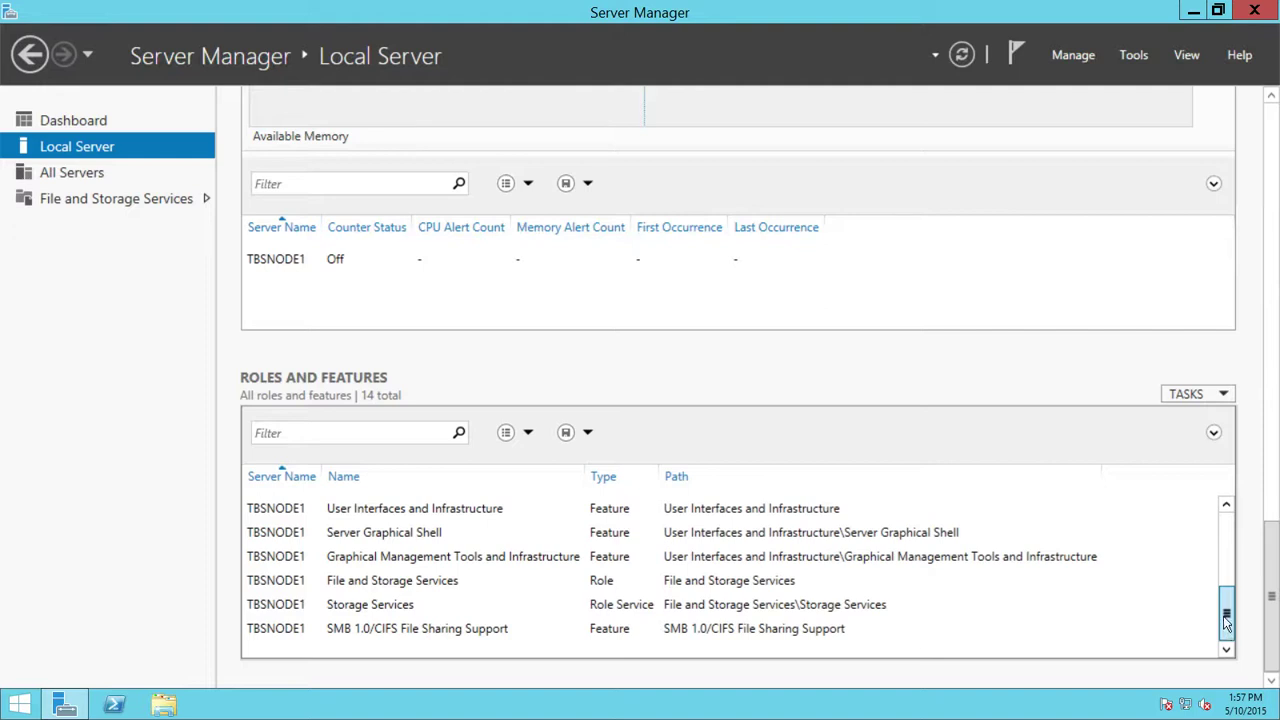
drag(1226, 622, 1224, 543)
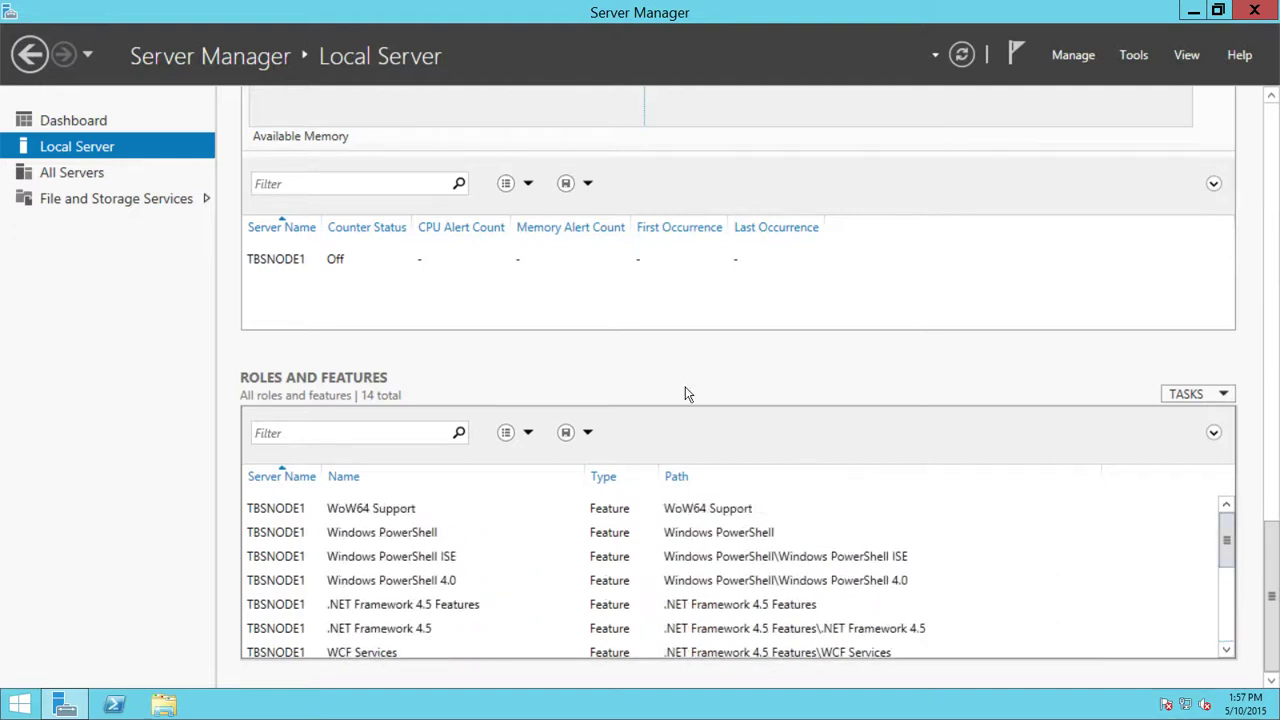
Start the Add Roles and Features Wizard with a role-based or feature-based installation and TBSNODE1 as the destination server.
click(75, 121)
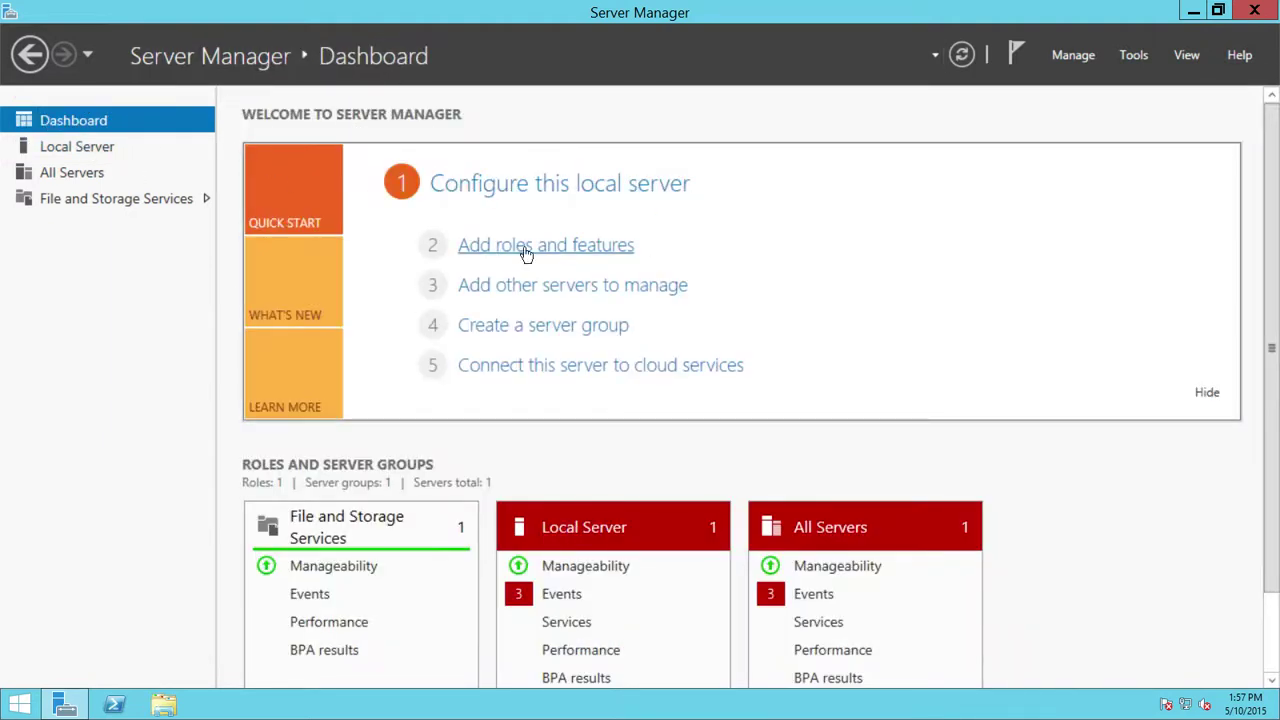
click(588, 251)
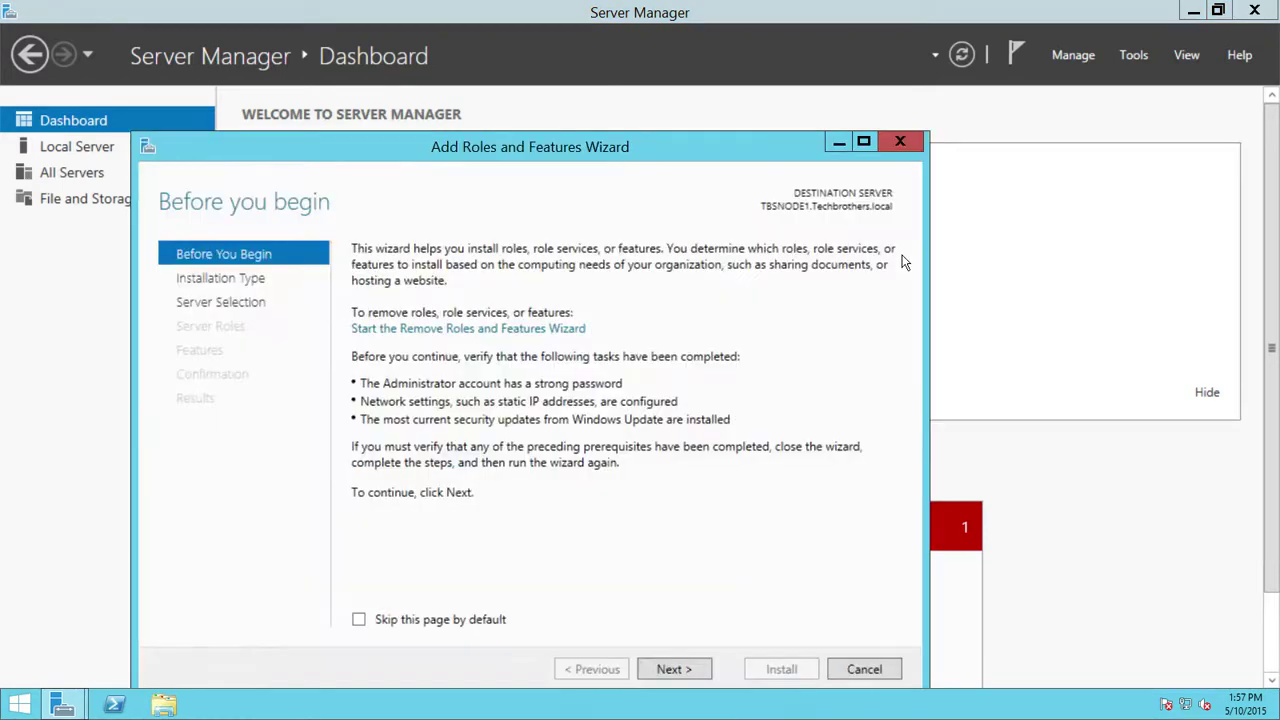
drag(716, 152, 740, 80)
click(700, 593)
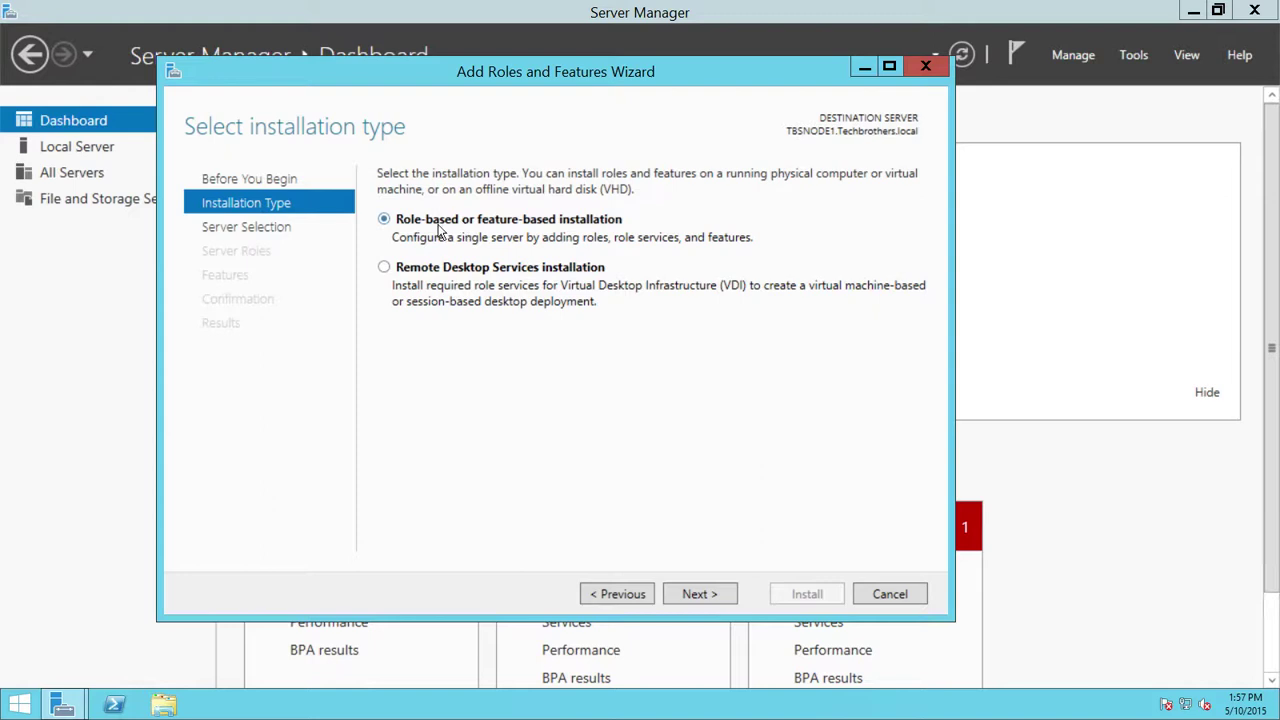
click(690, 594)
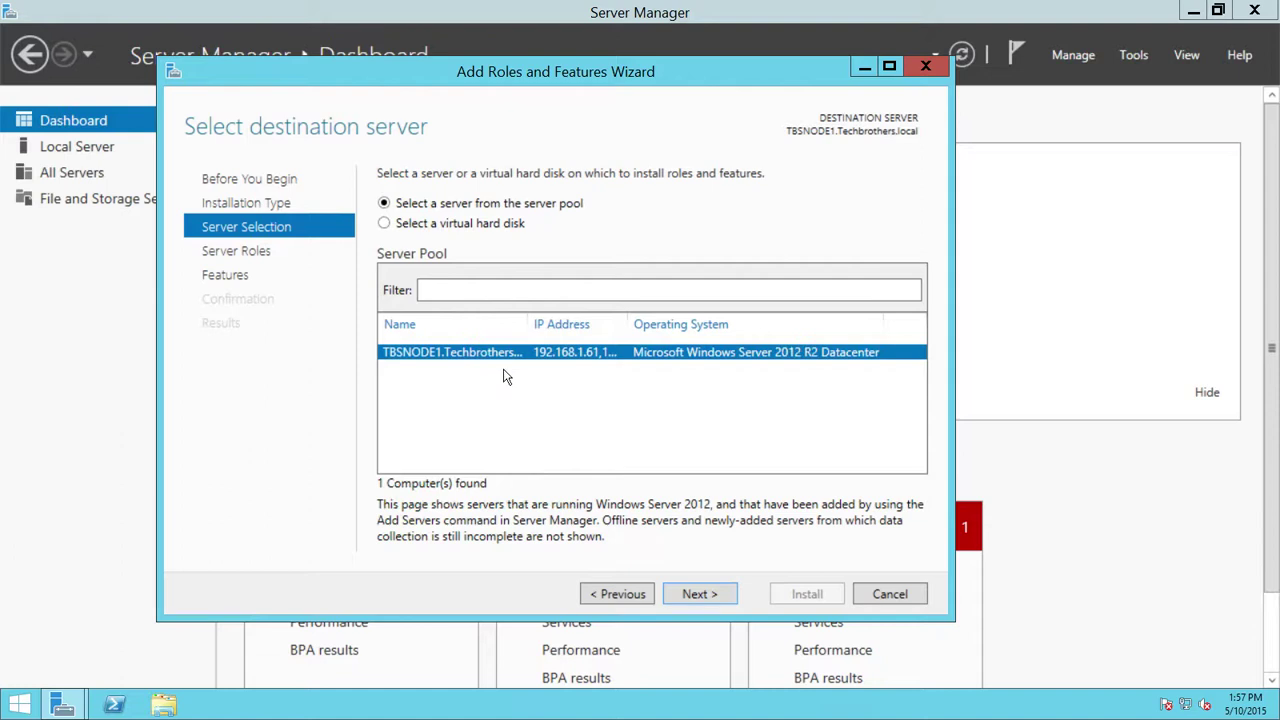
click(703, 594)
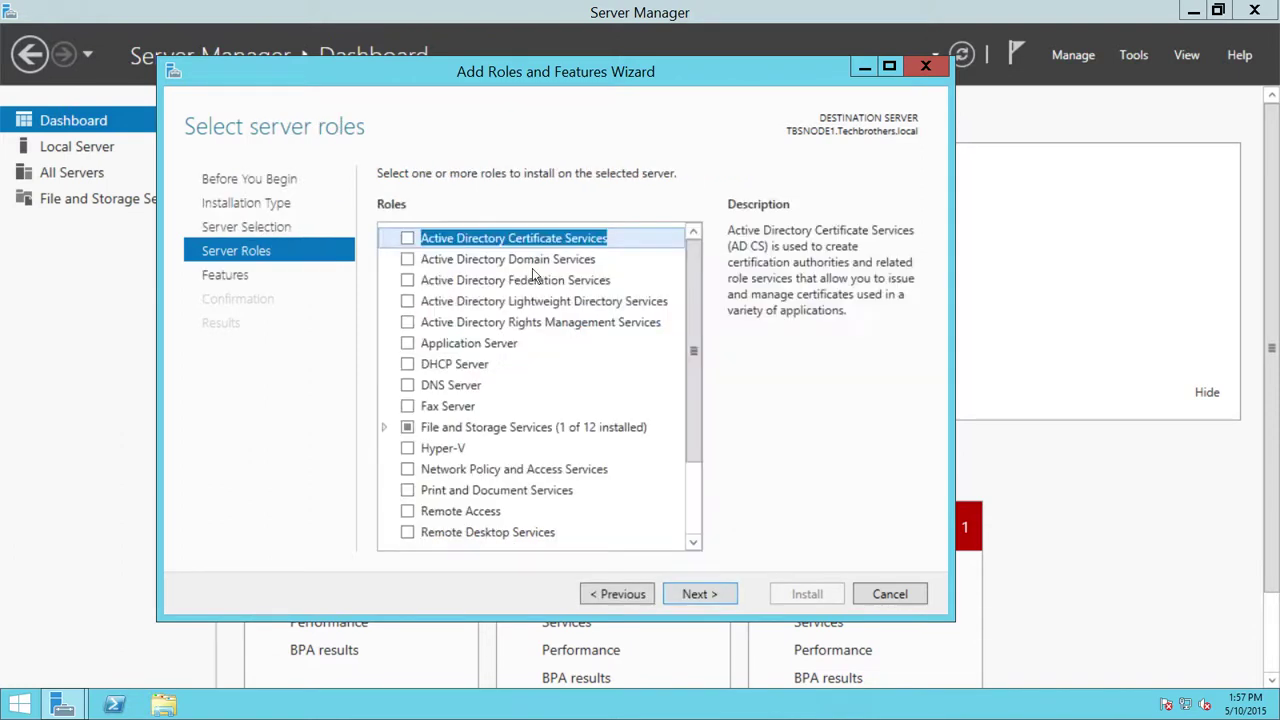
Select the Application Server role for installation and continue to the feature selection.
click(407, 345)
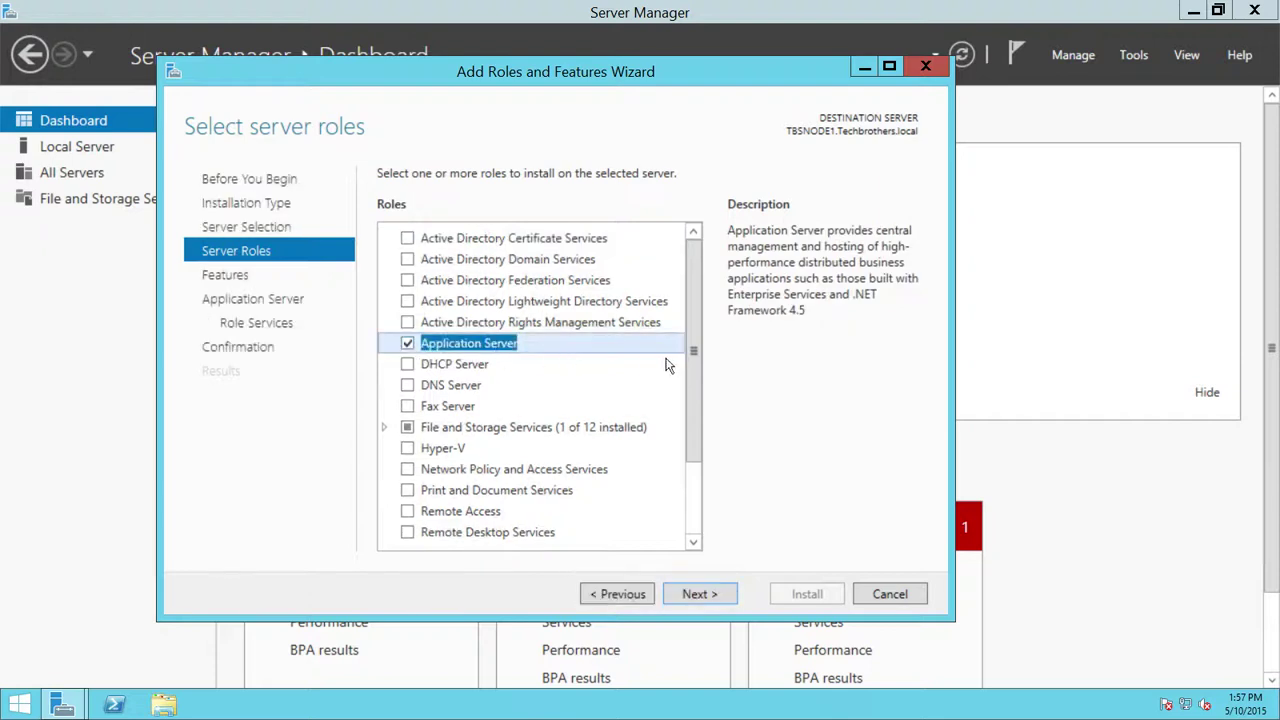
scroll(692, 390, down, 1)
scroll(692, 422, down, 1)
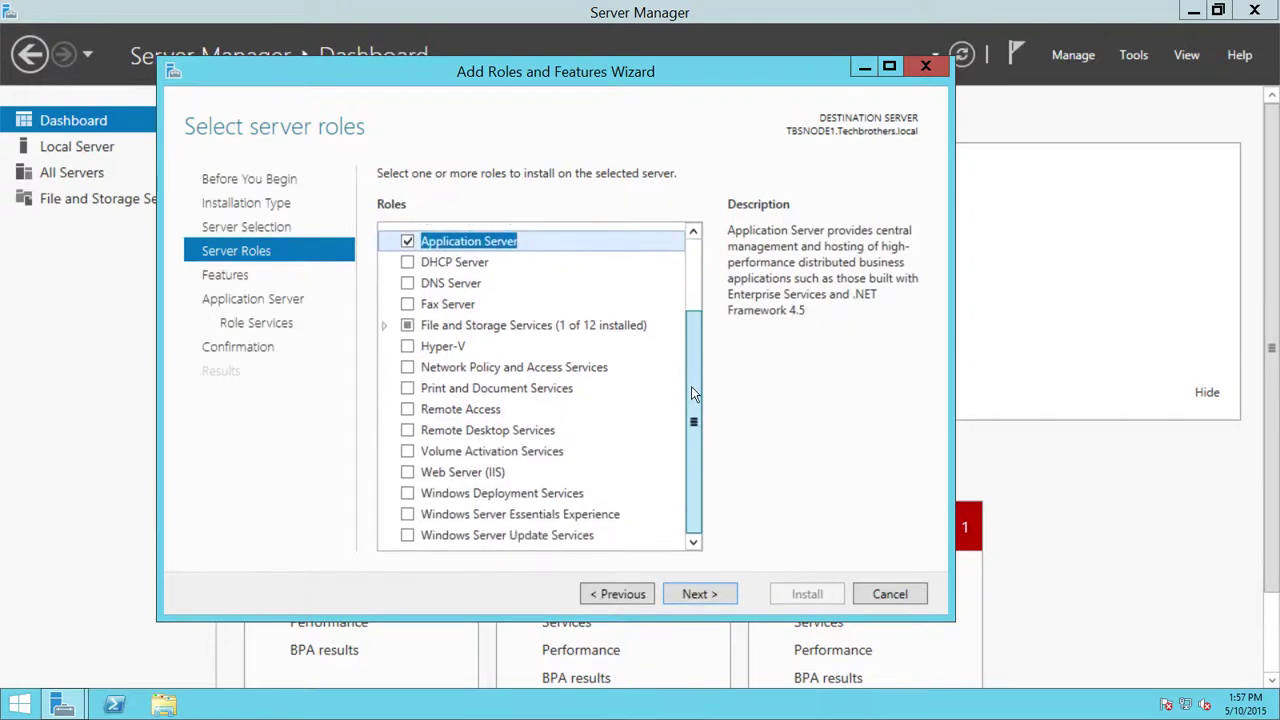
scroll(692, 422, up, 2)
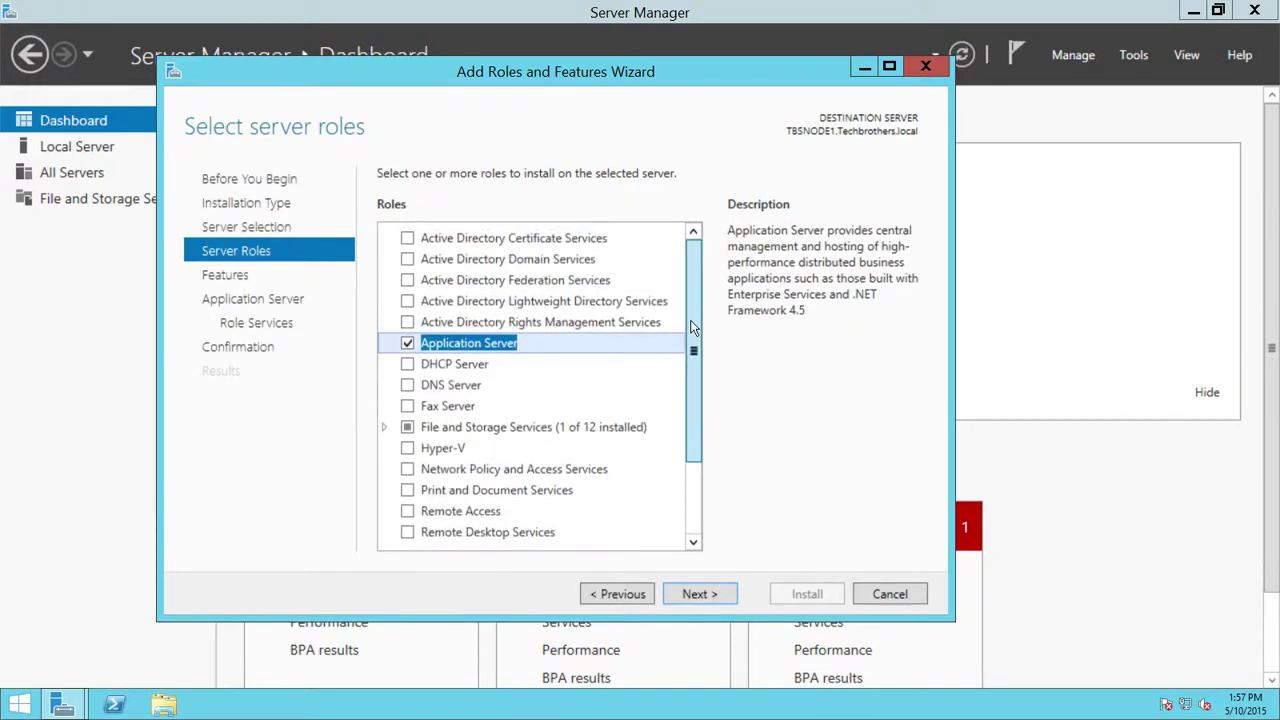
click(702, 595)
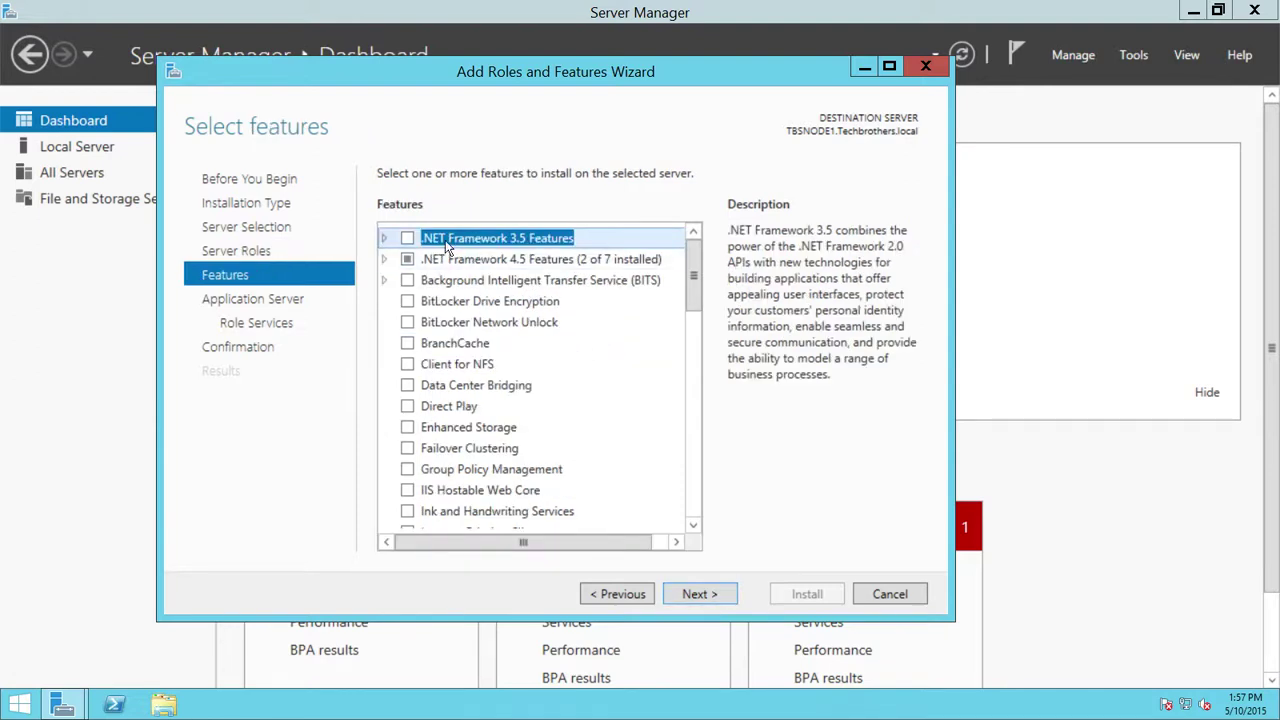
Select the .NET Framework 3.5 and Failover Clustering features with the required management tools, and continue to the Application Server page.
click(384, 239)
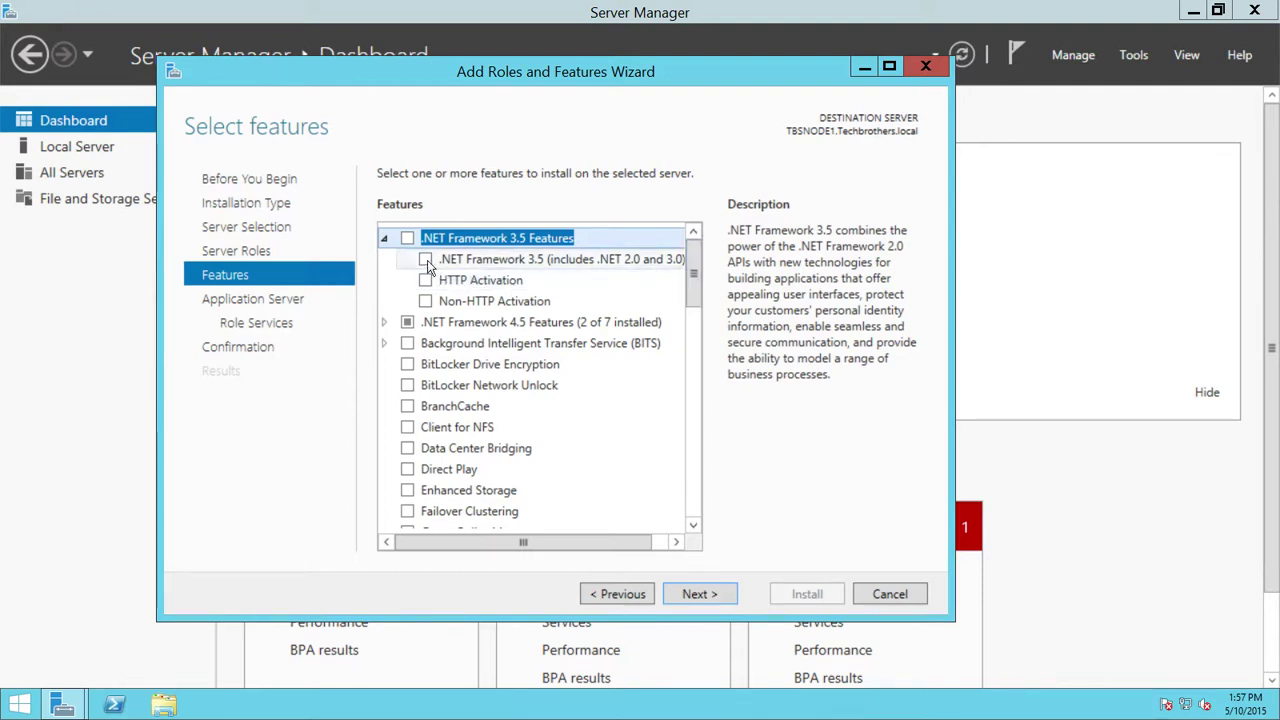
click(426, 260)
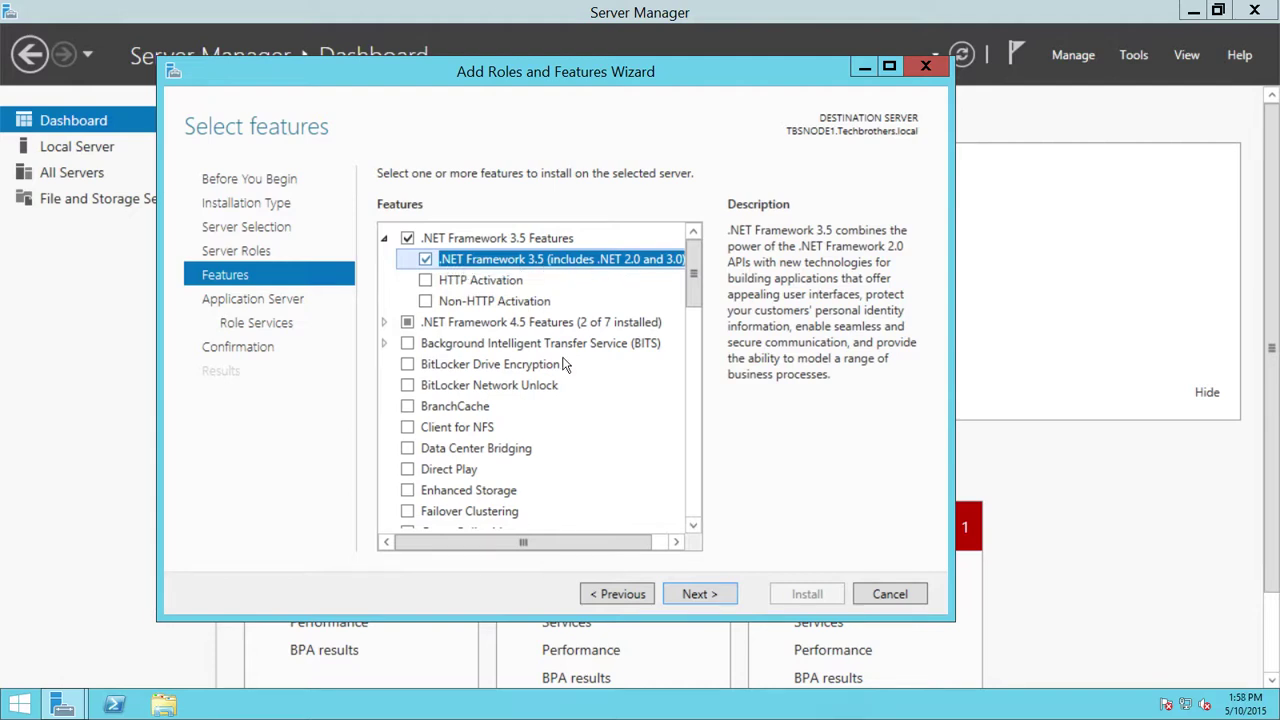
drag(696, 280, 696, 336)
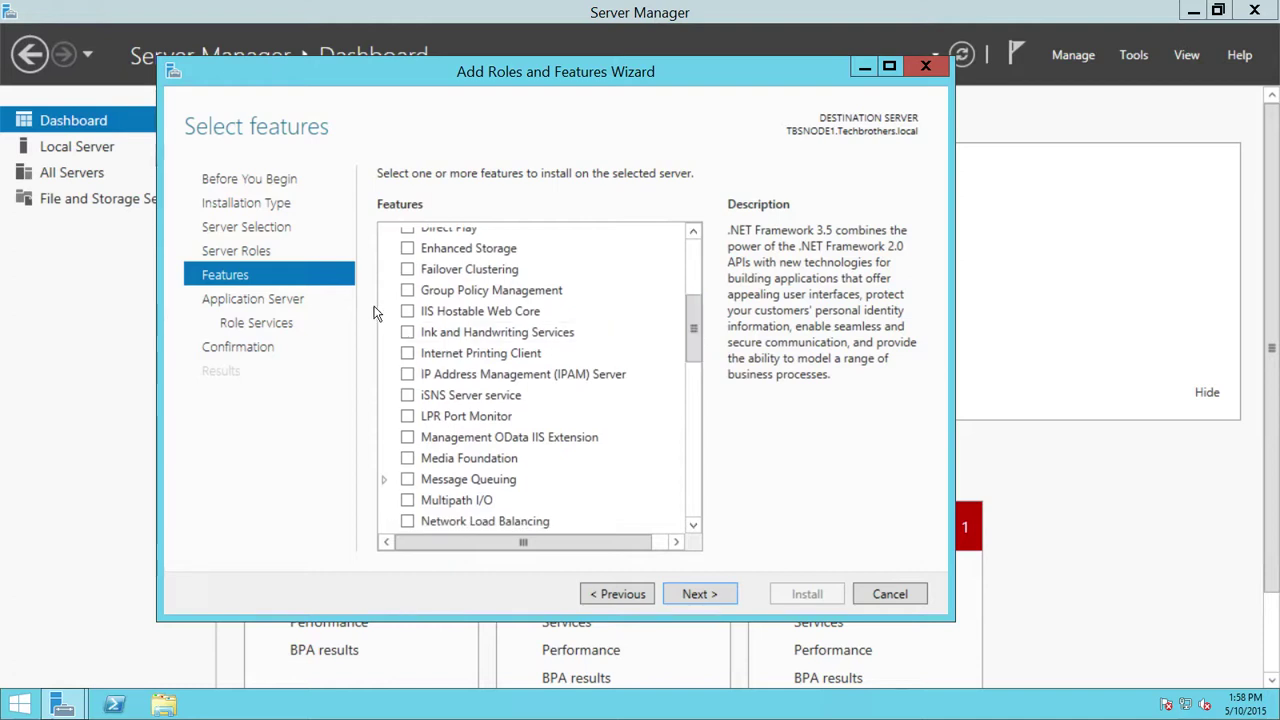
click(407, 269)
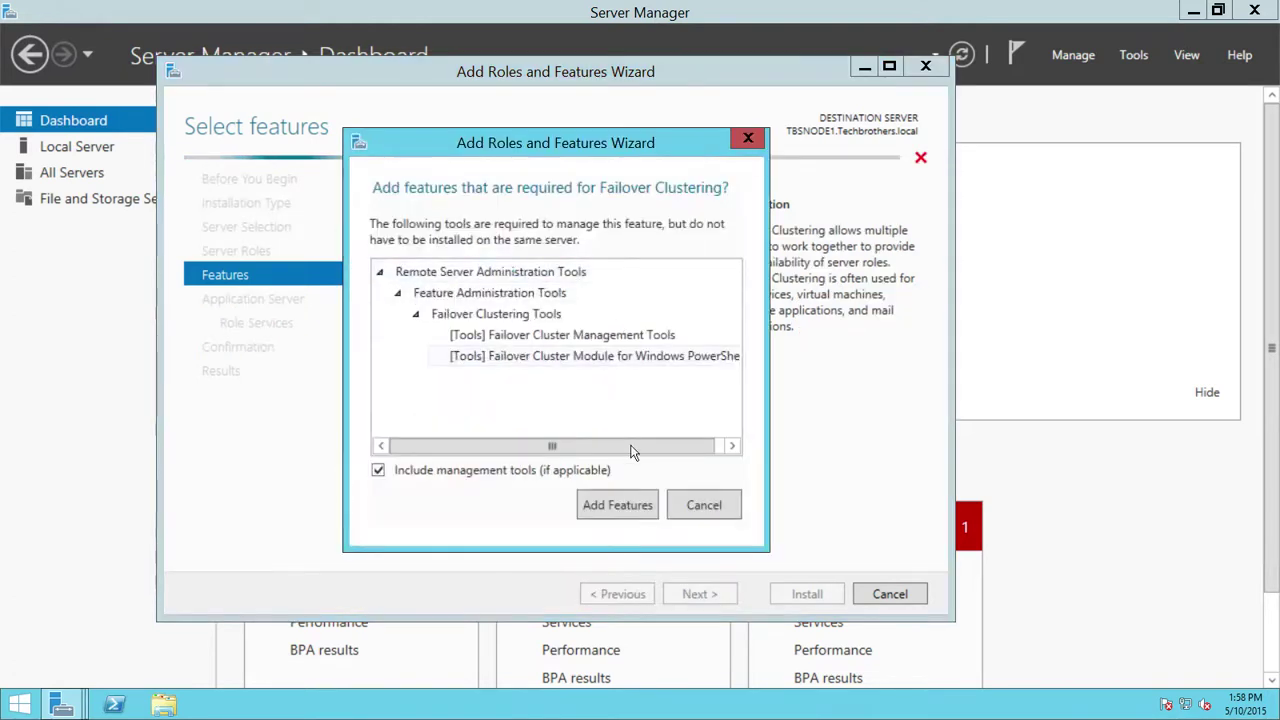
click(617, 505)
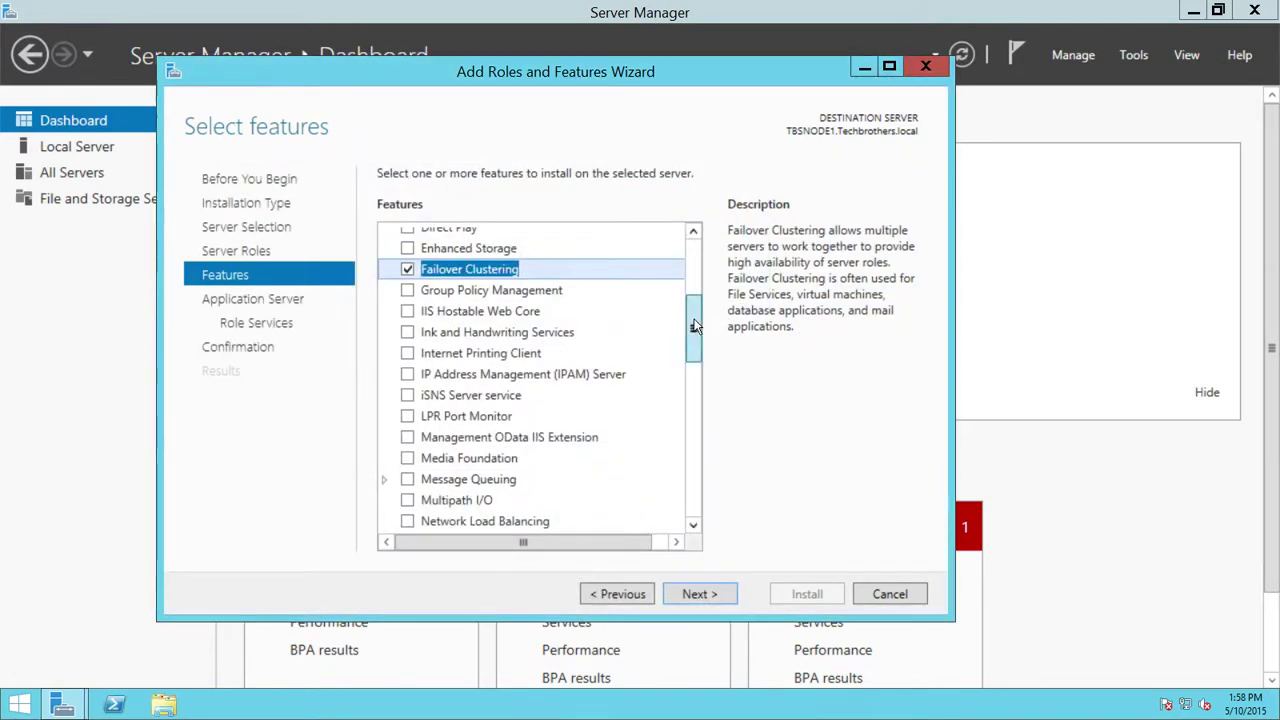
drag(695, 328, 701, 240)
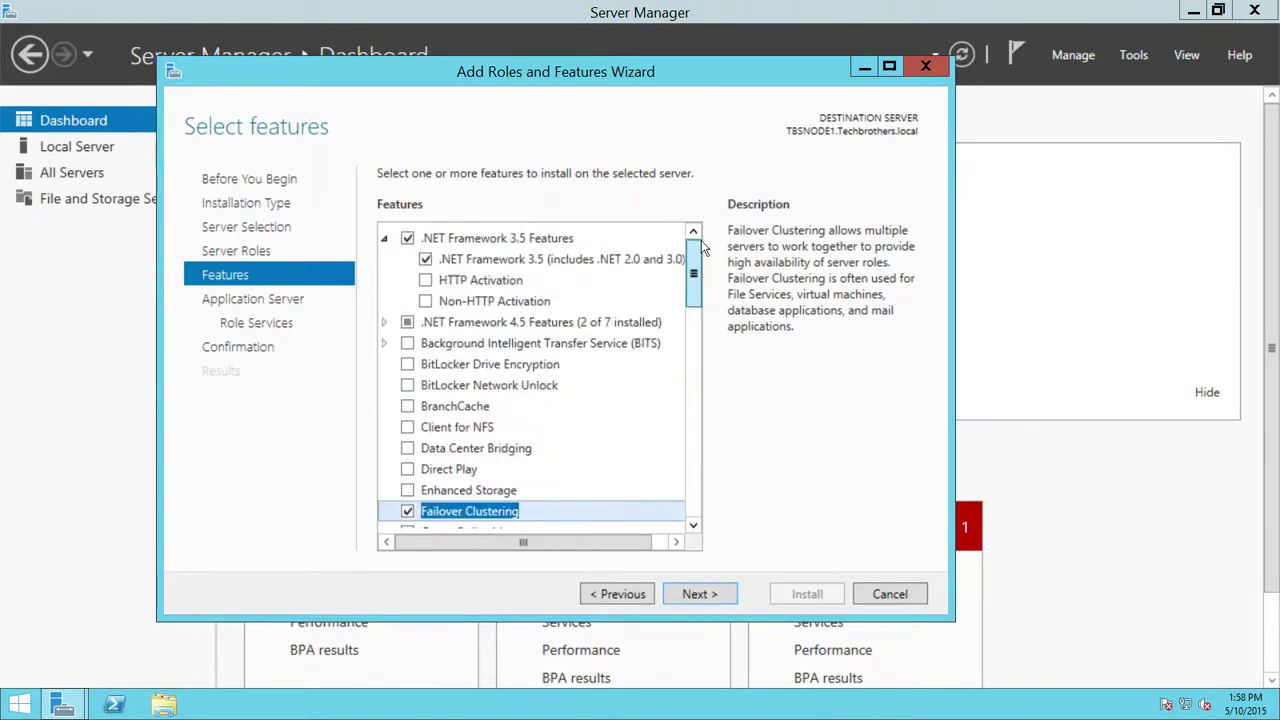
click(703, 596)
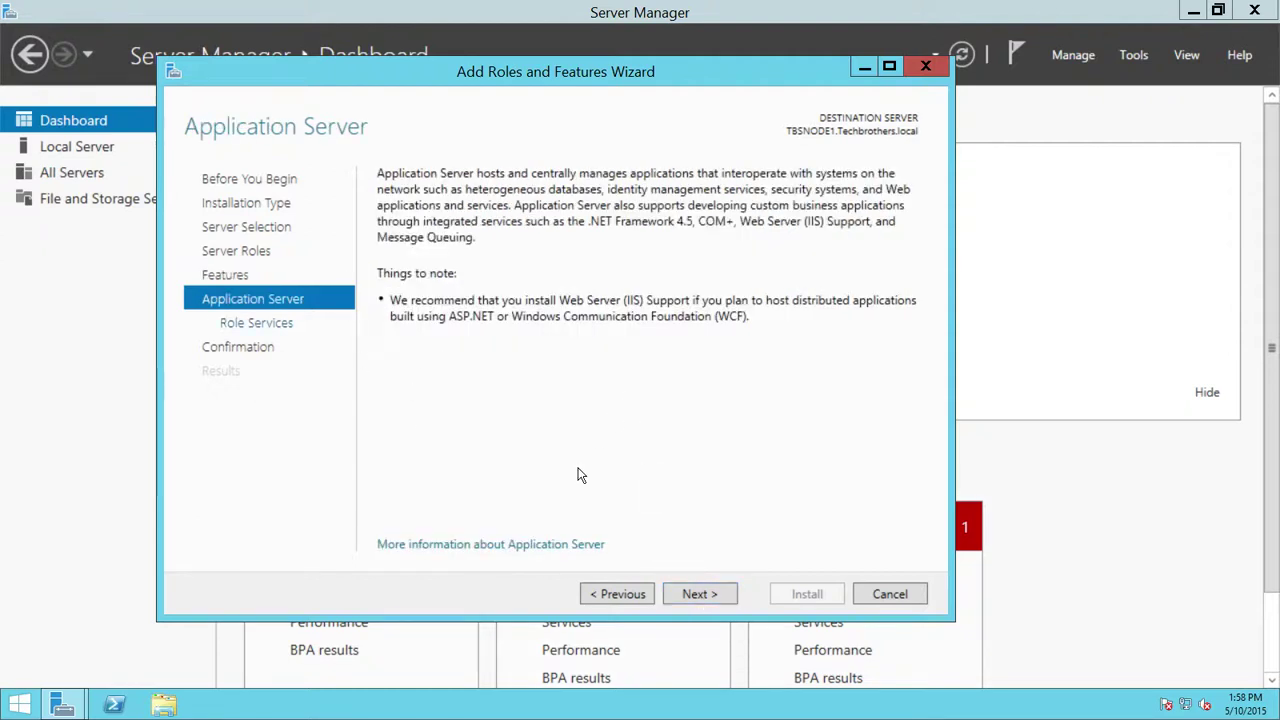
Select the Incoming and Outgoing Network Transactions role services under Distributed Transactions and continue to the installation confirmation.
click(702, 594)
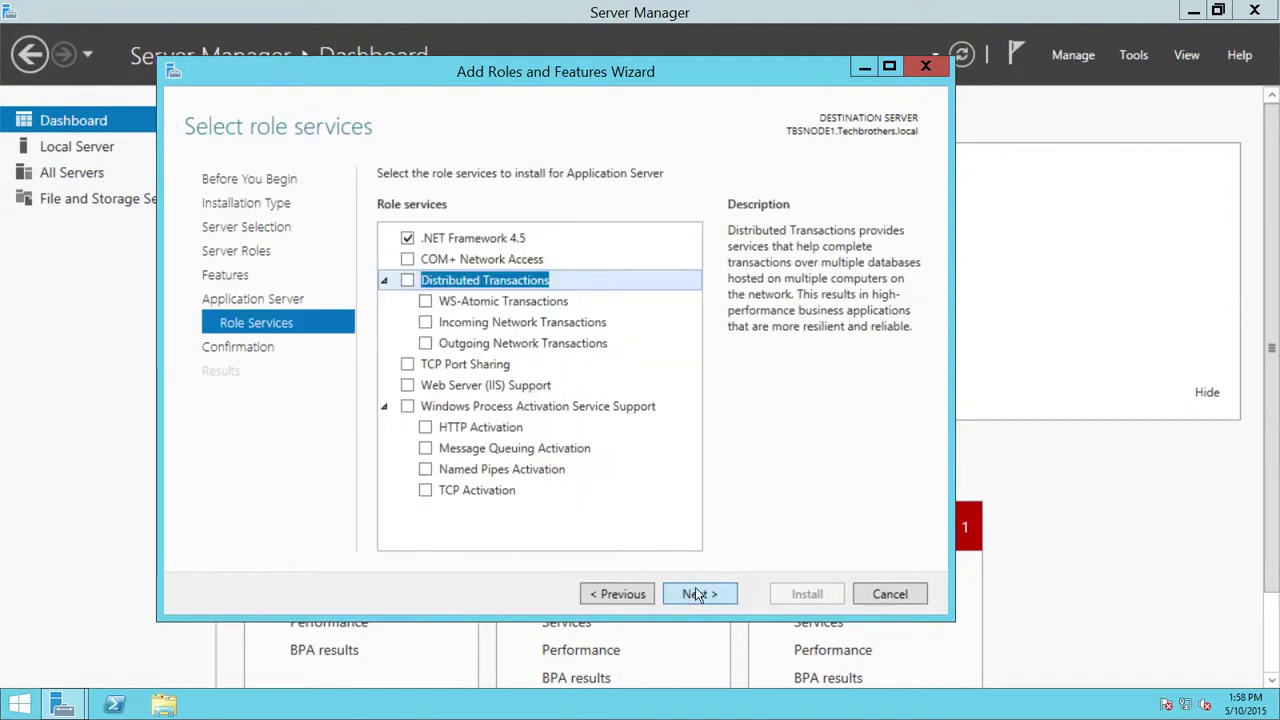
click(426, 323)
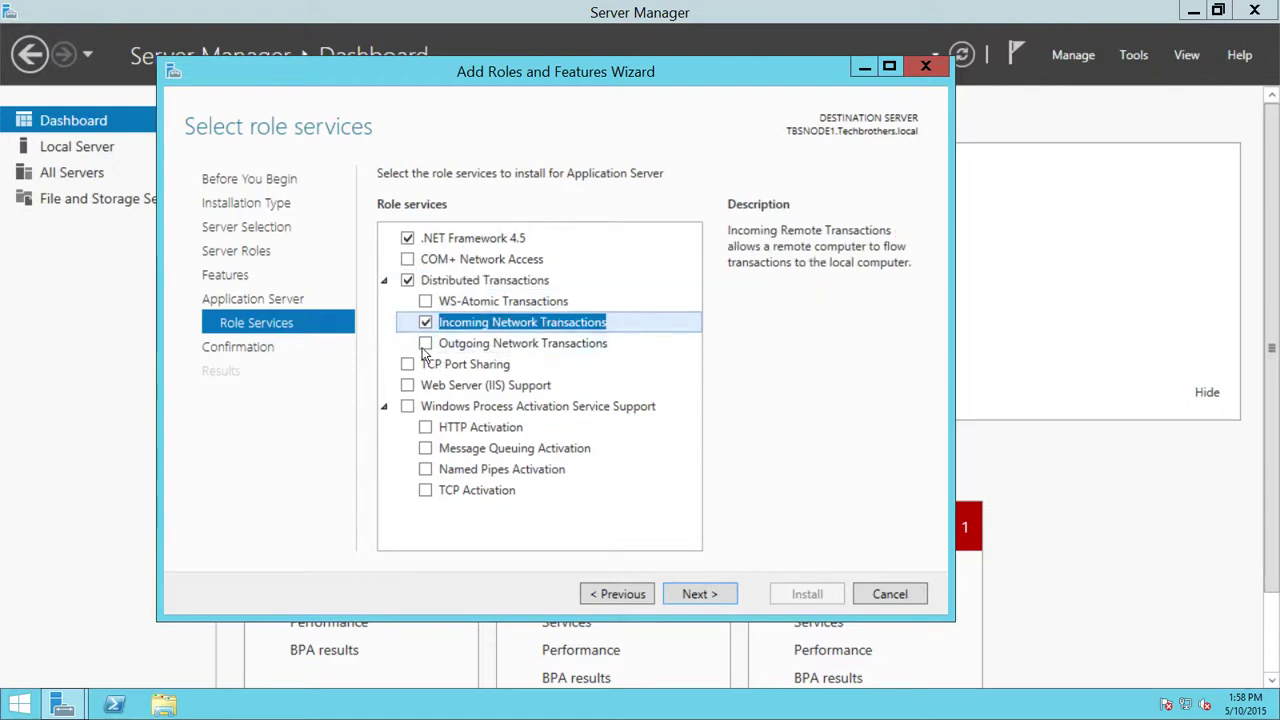
click(426, 344)
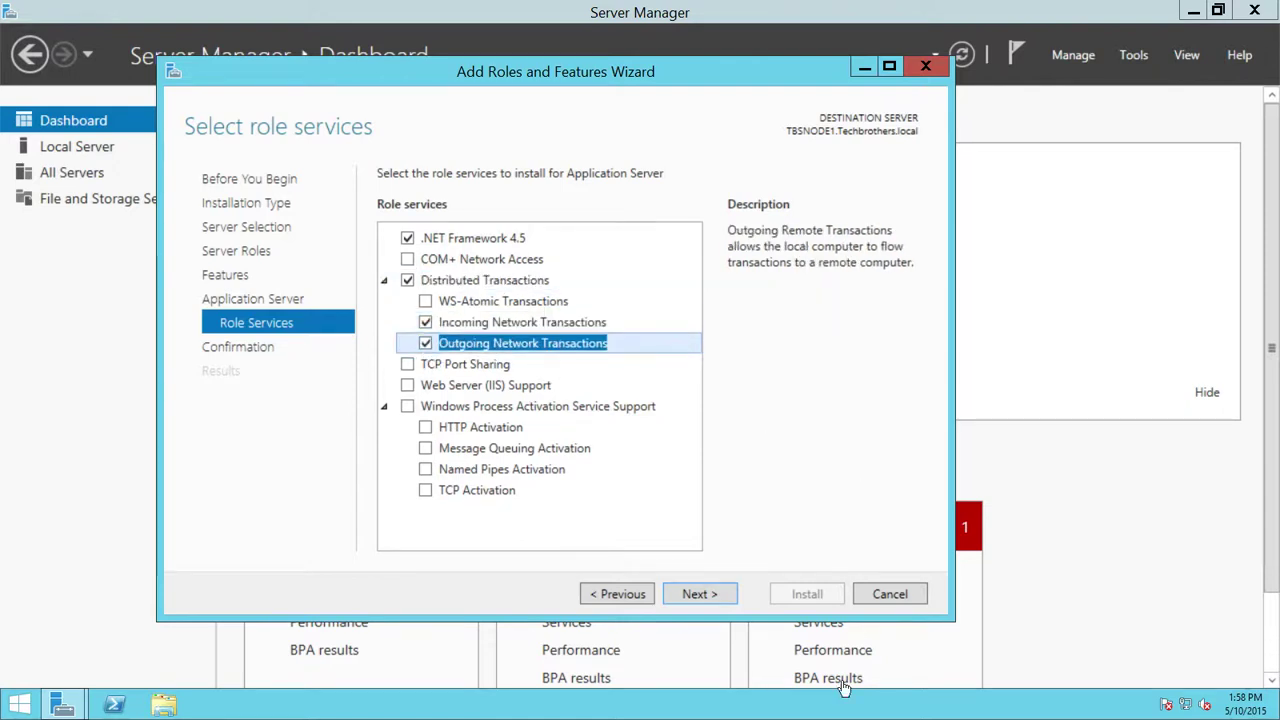
click(698, 594)
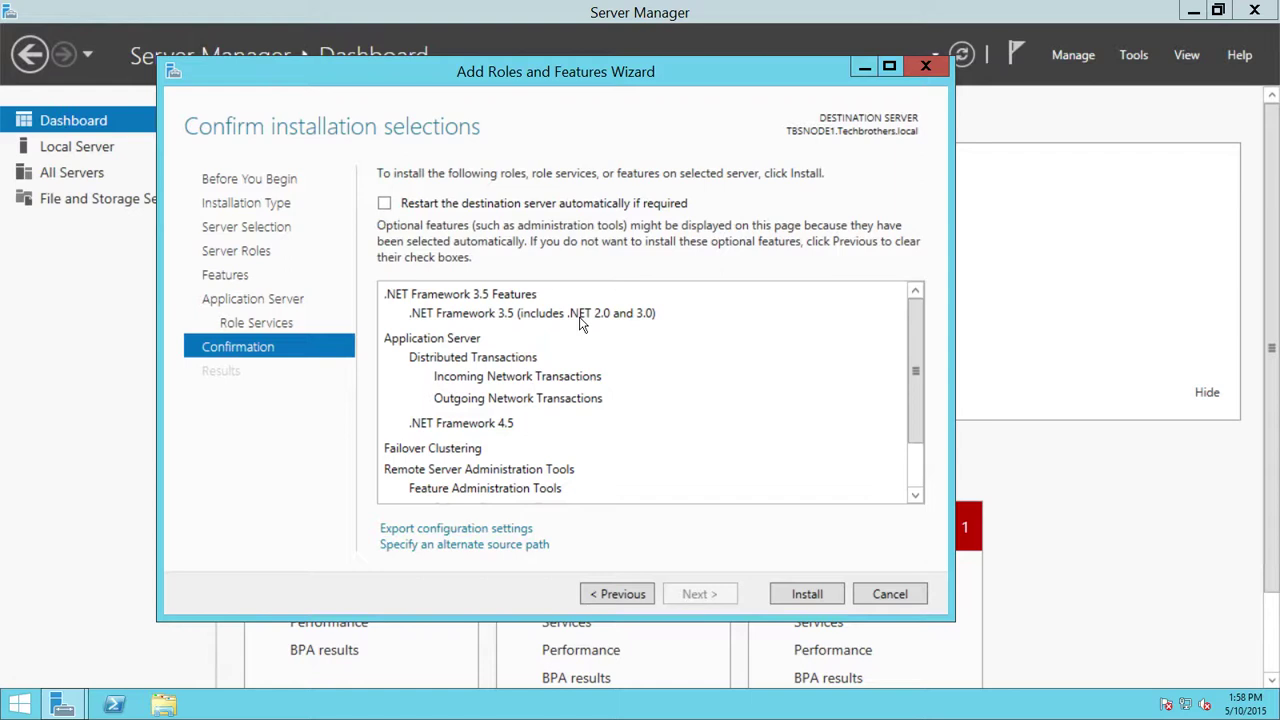
Open the alternate source path settings, and open the network share \\dynamicsaxdev\software in File Explorer.
click(516, 547)
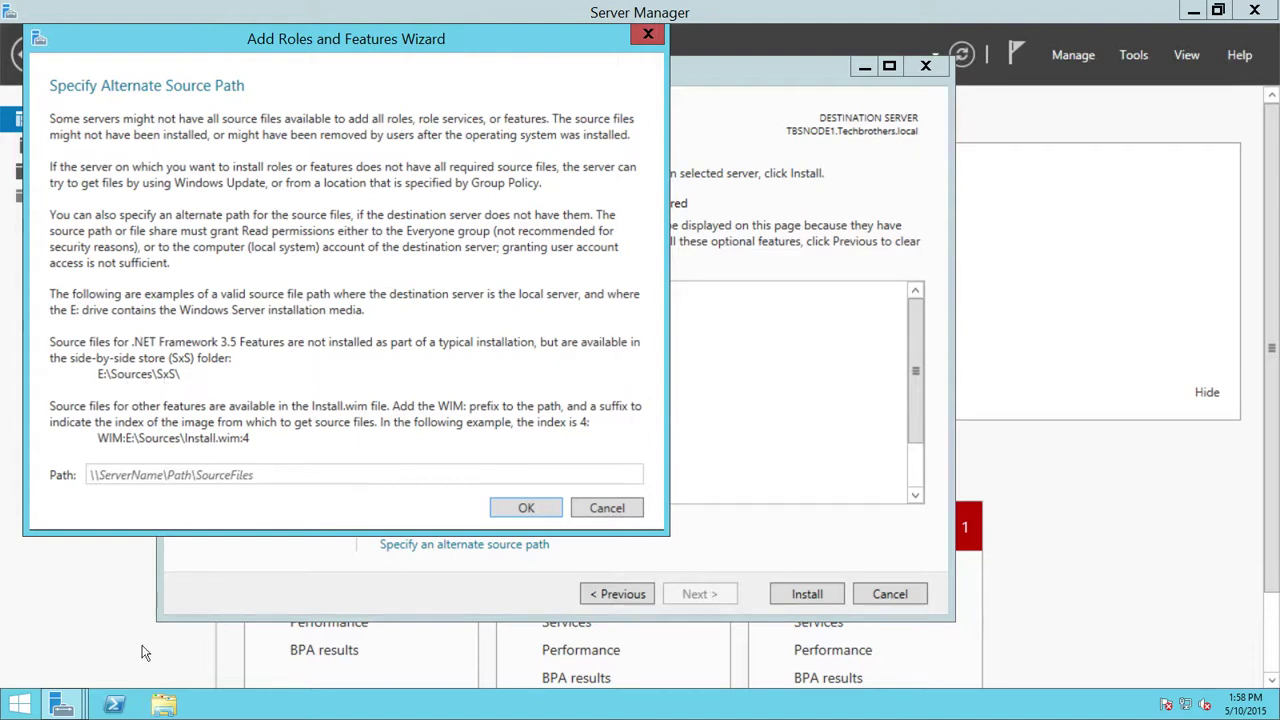
click(20, 704)
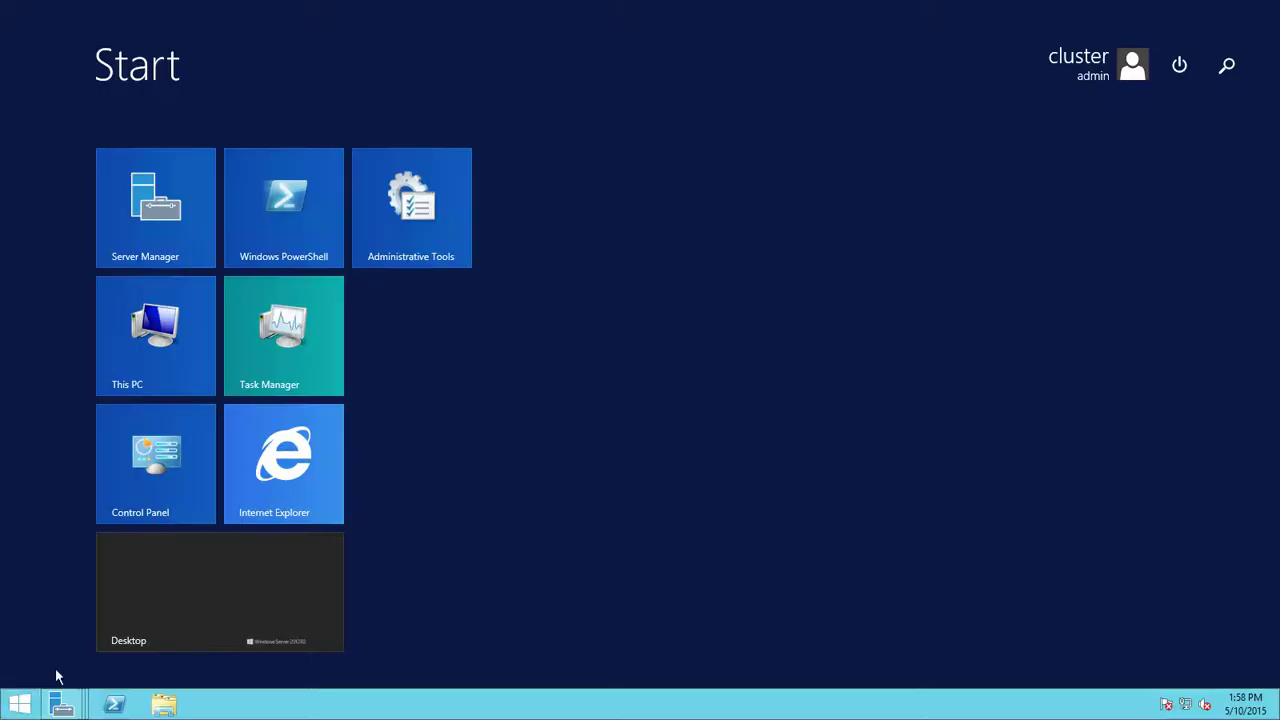
click(162, 342)
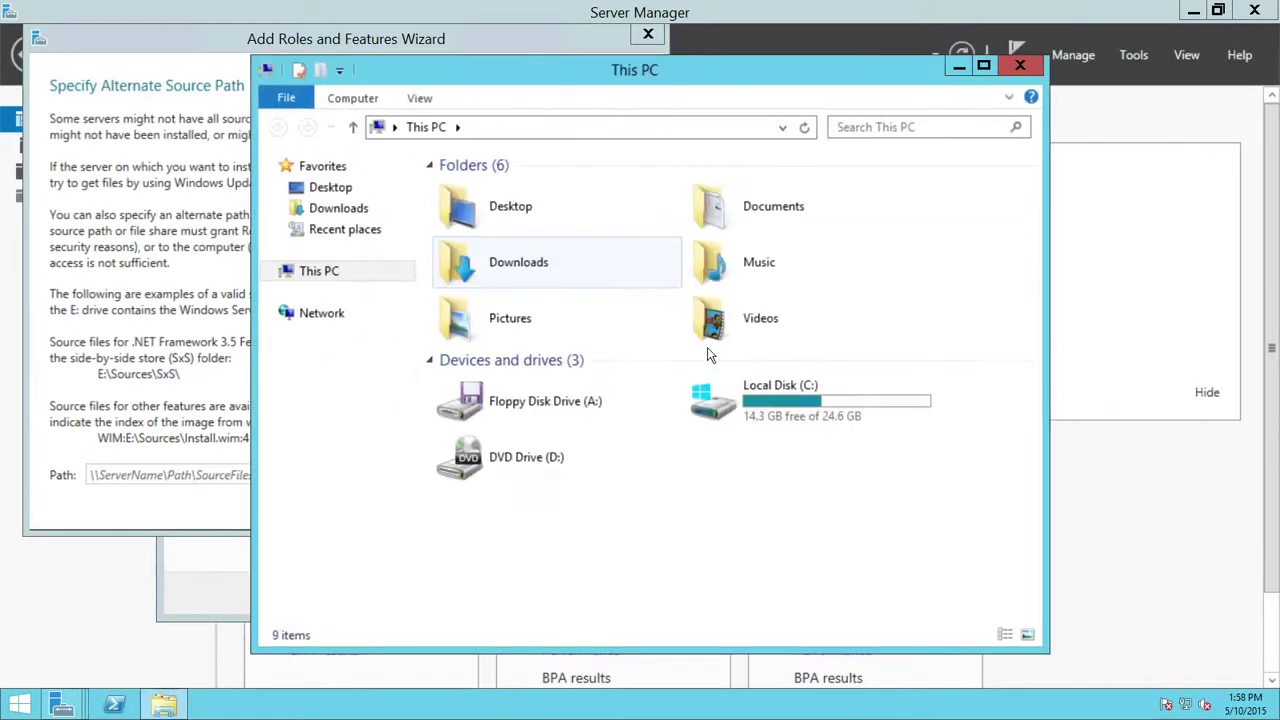
click(513, 127)
text(\\)
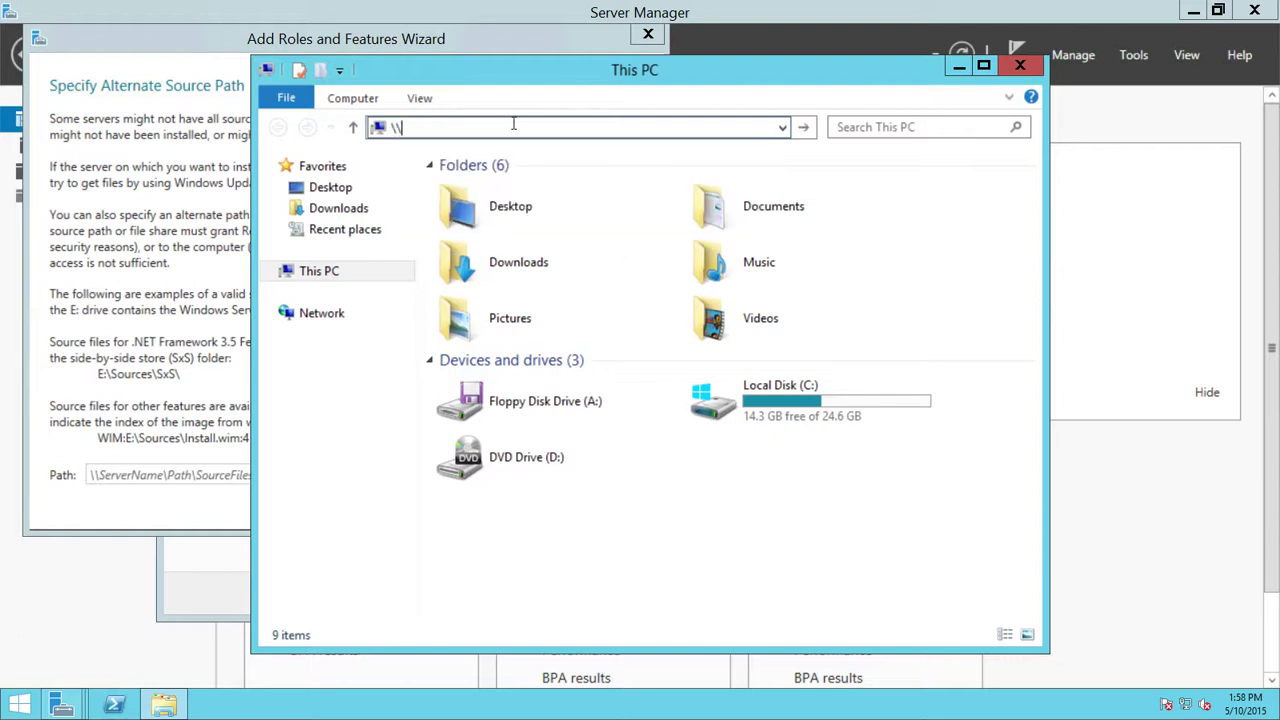
text(t)
key(BackSpace)
text(dynamicsaxdev\softwar)
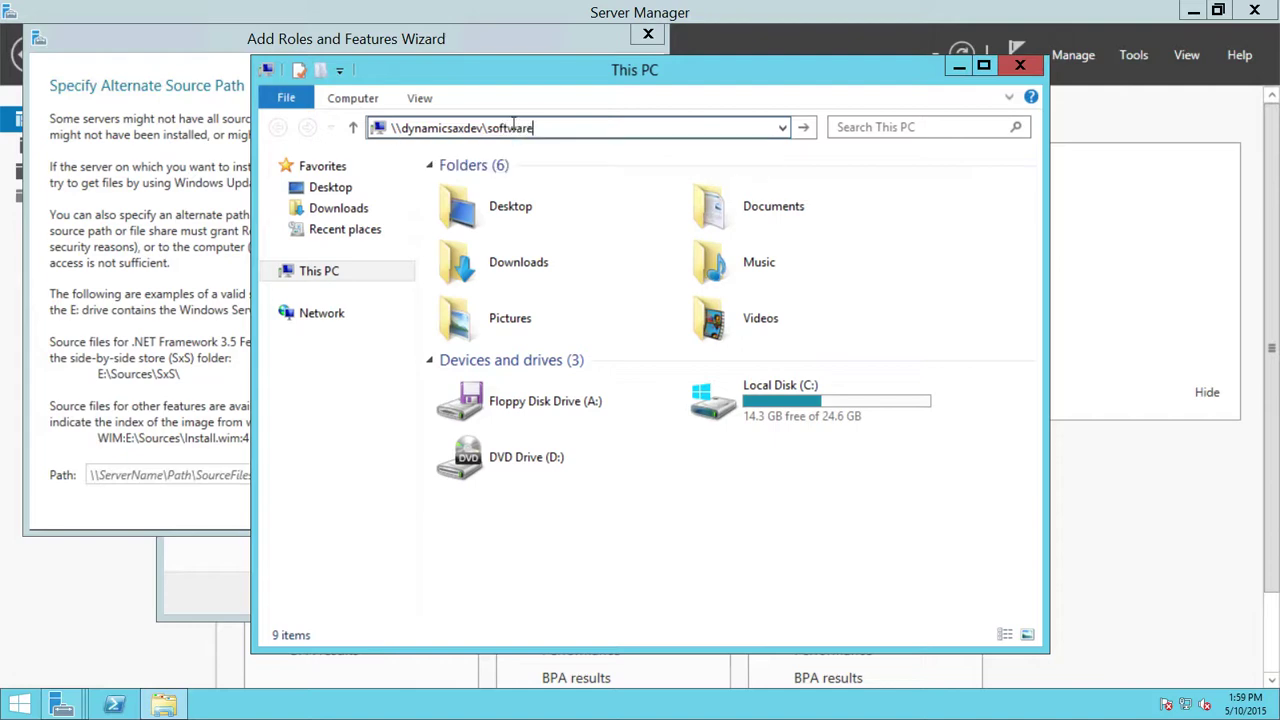
text(e)
key(Return)
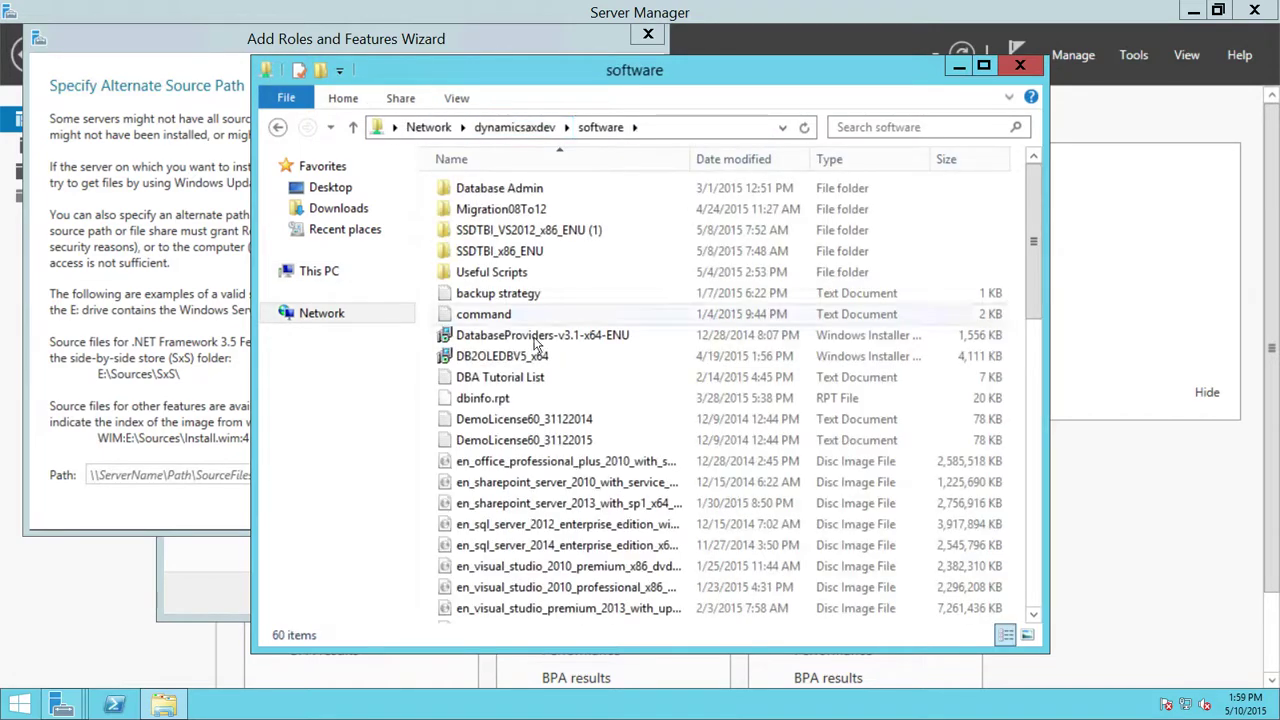
Mount the Windows Server 2012 R2 disc image from the software share and close the folder window.
click(607, 550)
scroll(607, 560, down, 7)
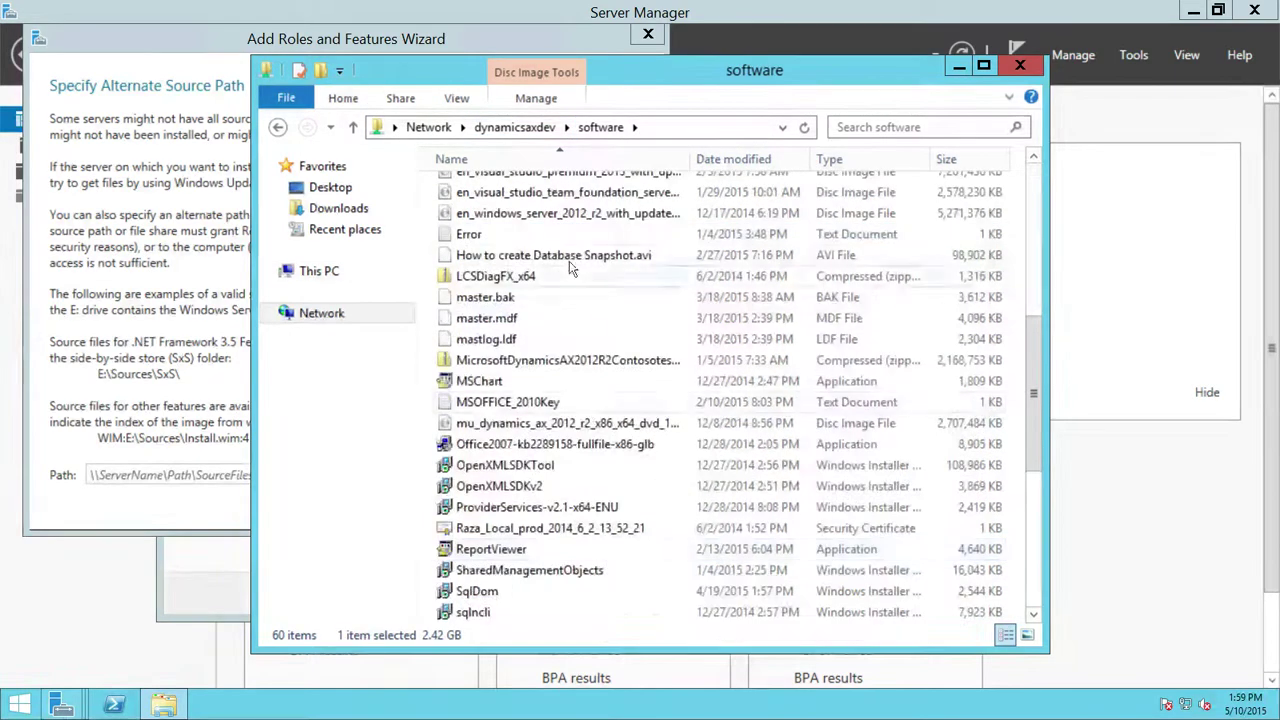
scroll(592, 291, up, 1)
click(612, 267)
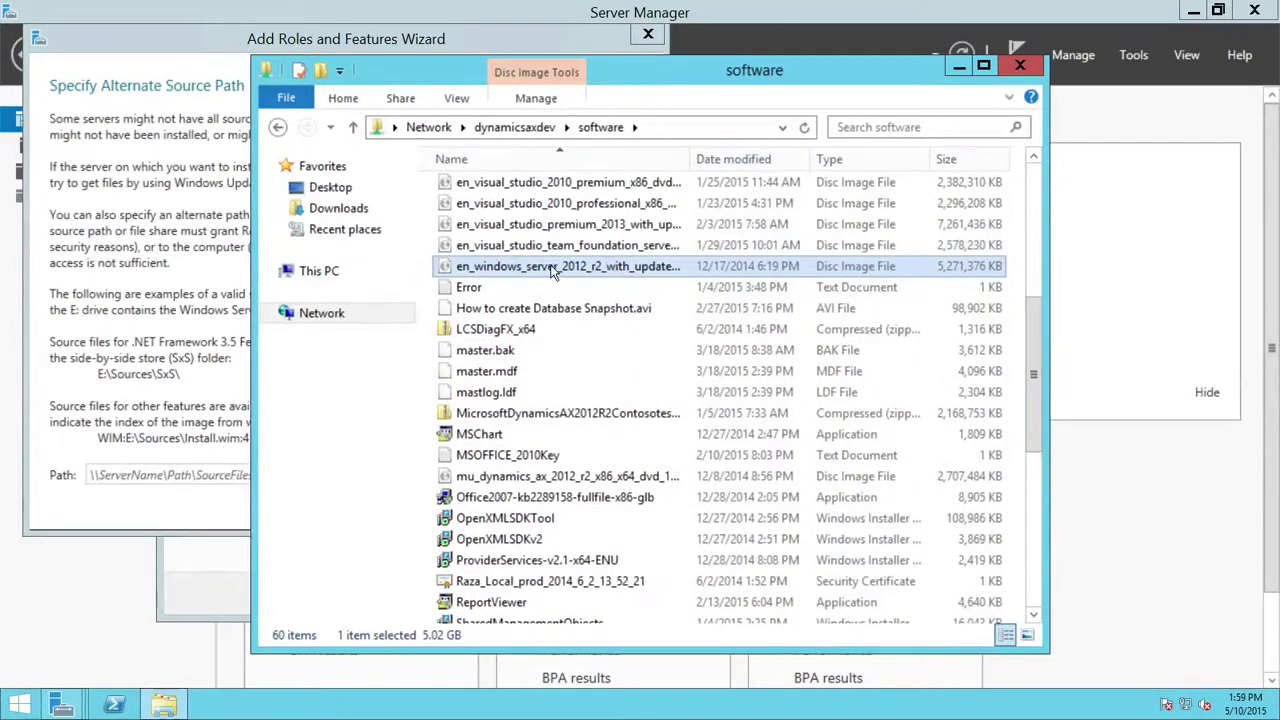
right_click(588, 264)
click(665, 277)
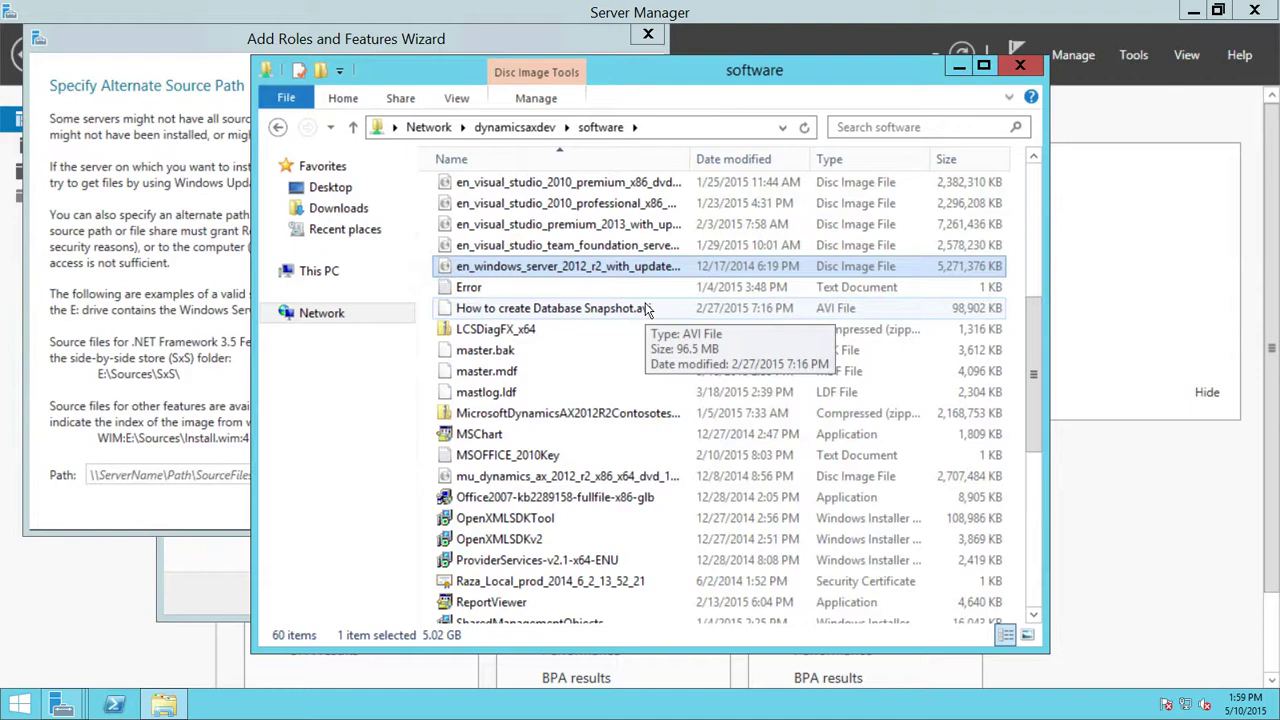
click(1019, 66)
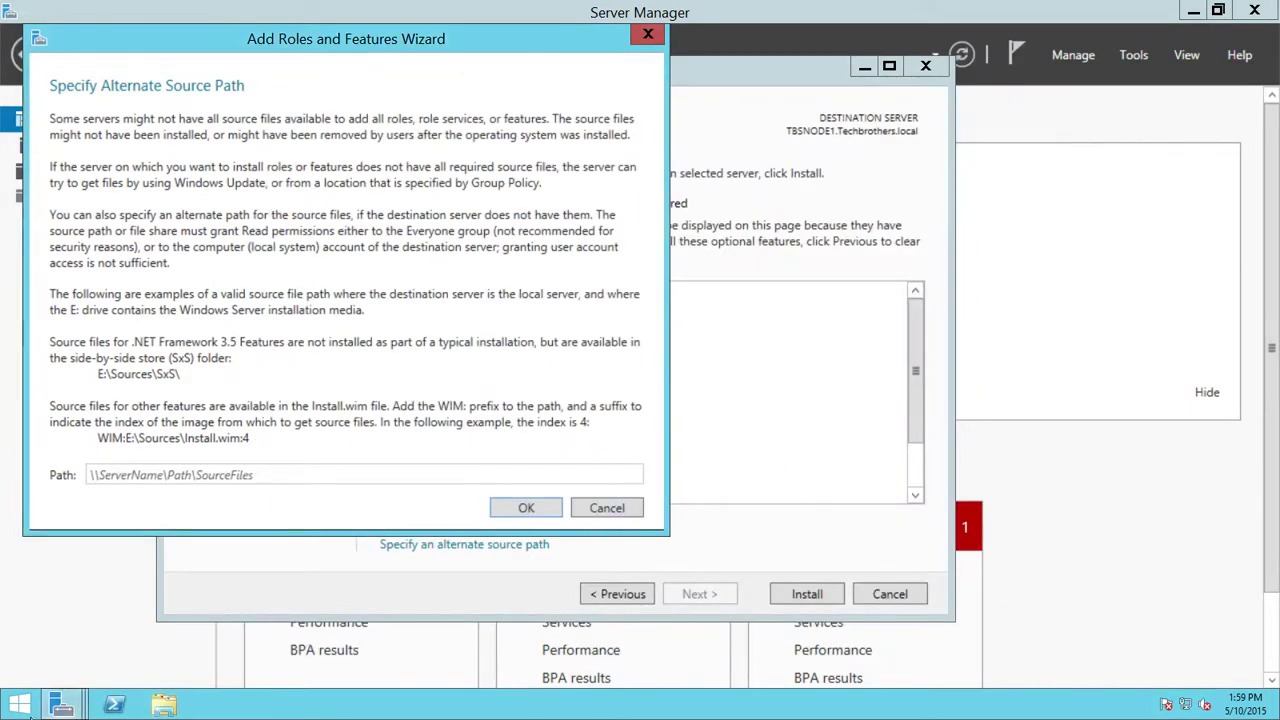
Check the mounted DVD Drive (E:) for the sxs folder inside sources, and close the folder window.
click(20, 704)
click(181, 341)
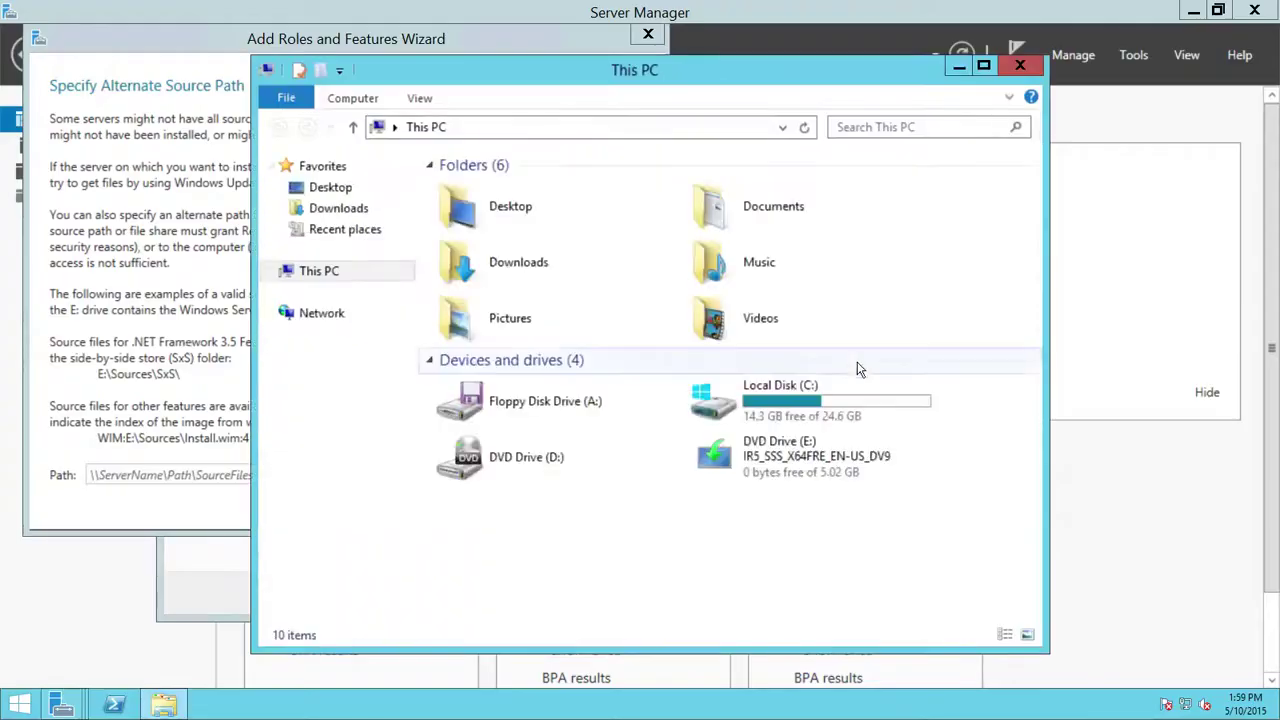
double_click(767, 458)
double_click(500, 232)
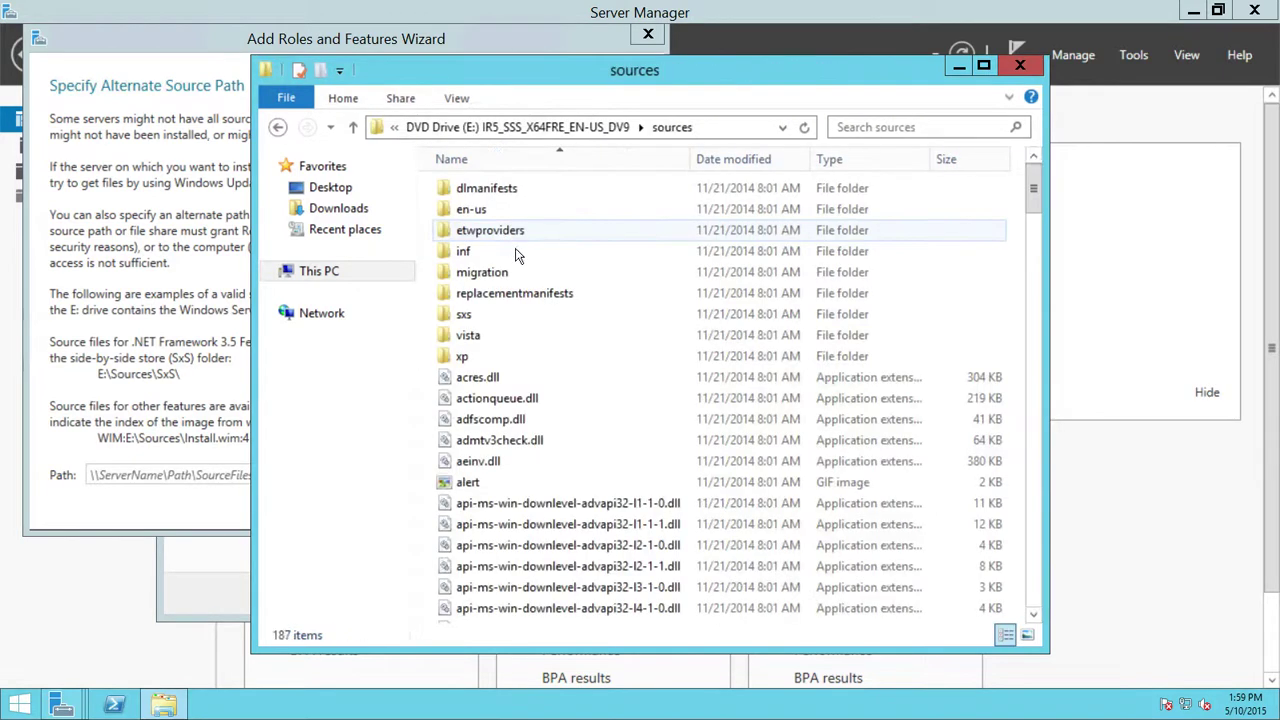
click(481, 316)
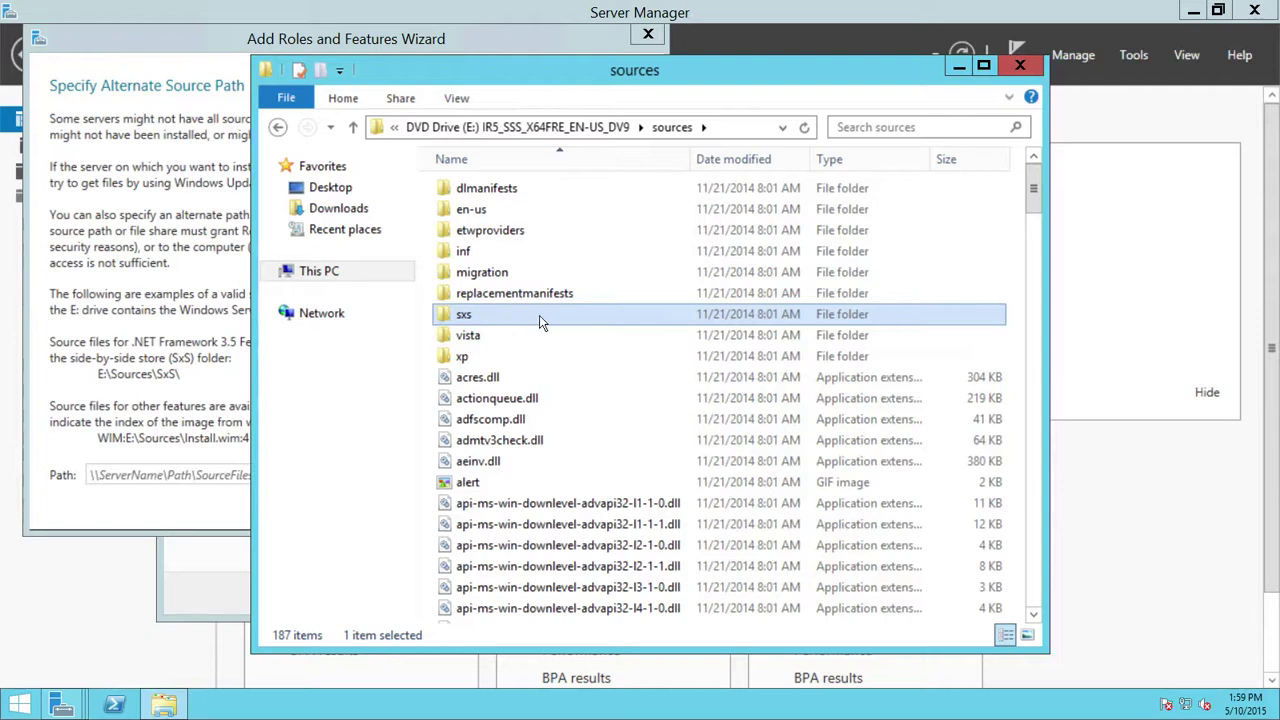
click(1029, 75)
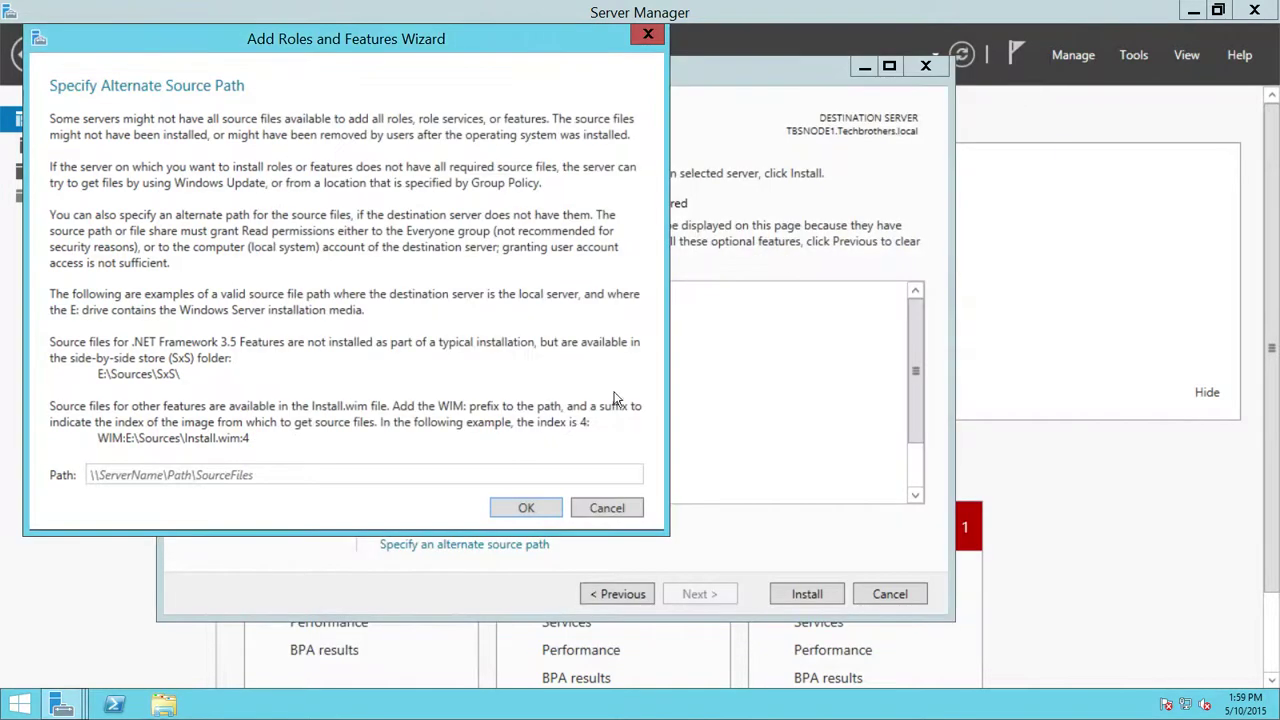
Set the alternate source path to E:\Sources\SxS and confirm it.
click(273, 475)
text(E:\Sources\S)
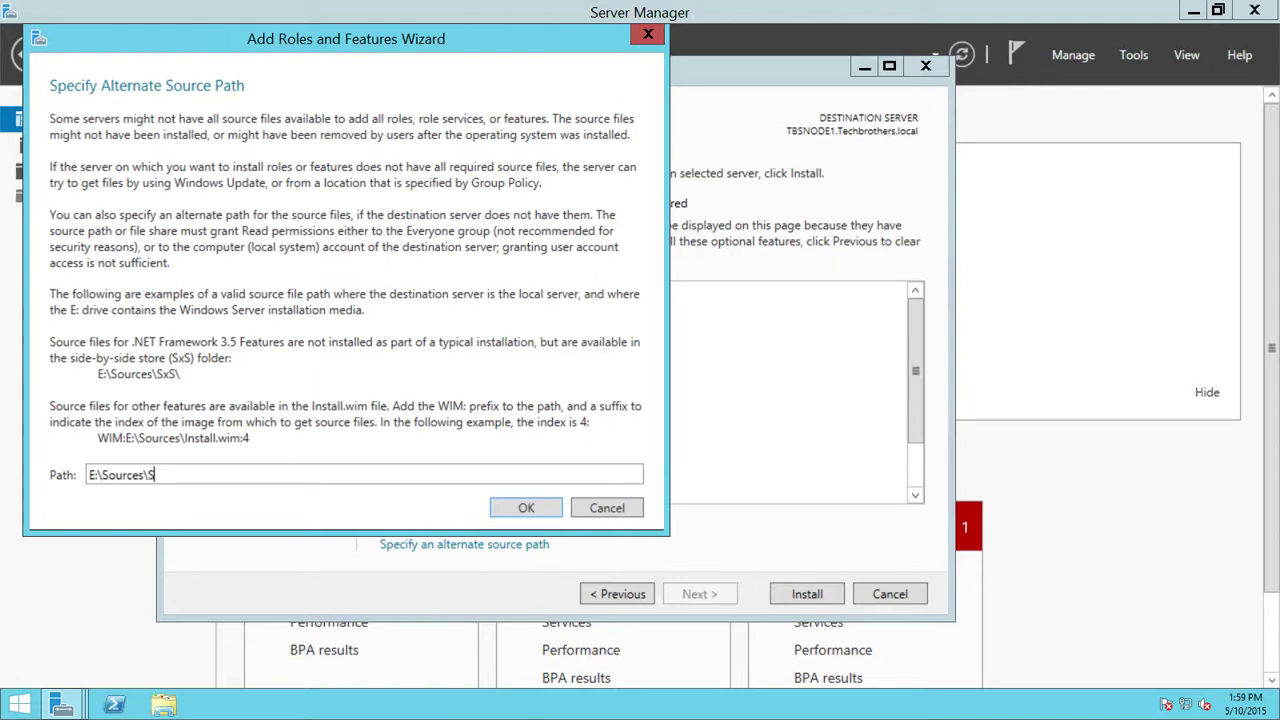
text(xS)
click(536, 510)
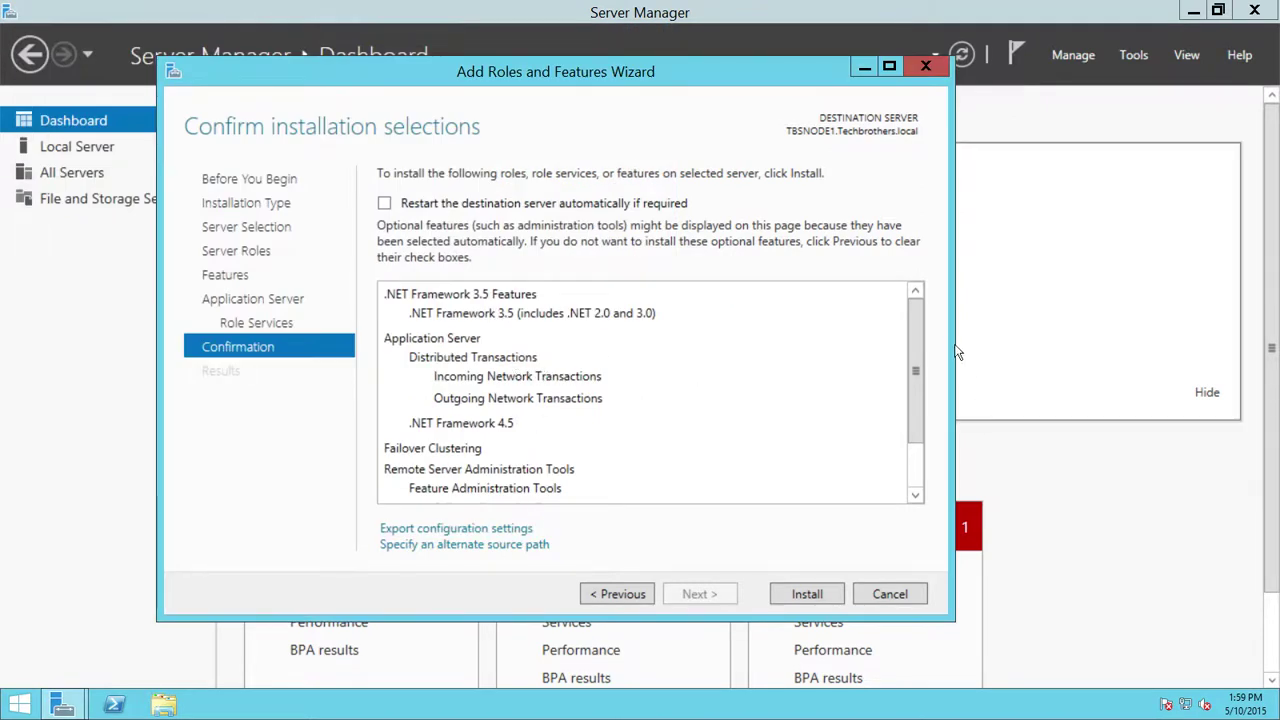
Allow the destination server to restart automatically if required, install the selected roles and features, and close the wizard once installation completes.
mouse_move(913, 337)
mouse_down()
mouse_move(916, 375)
mouse_move(913, 335)
mouse_up()
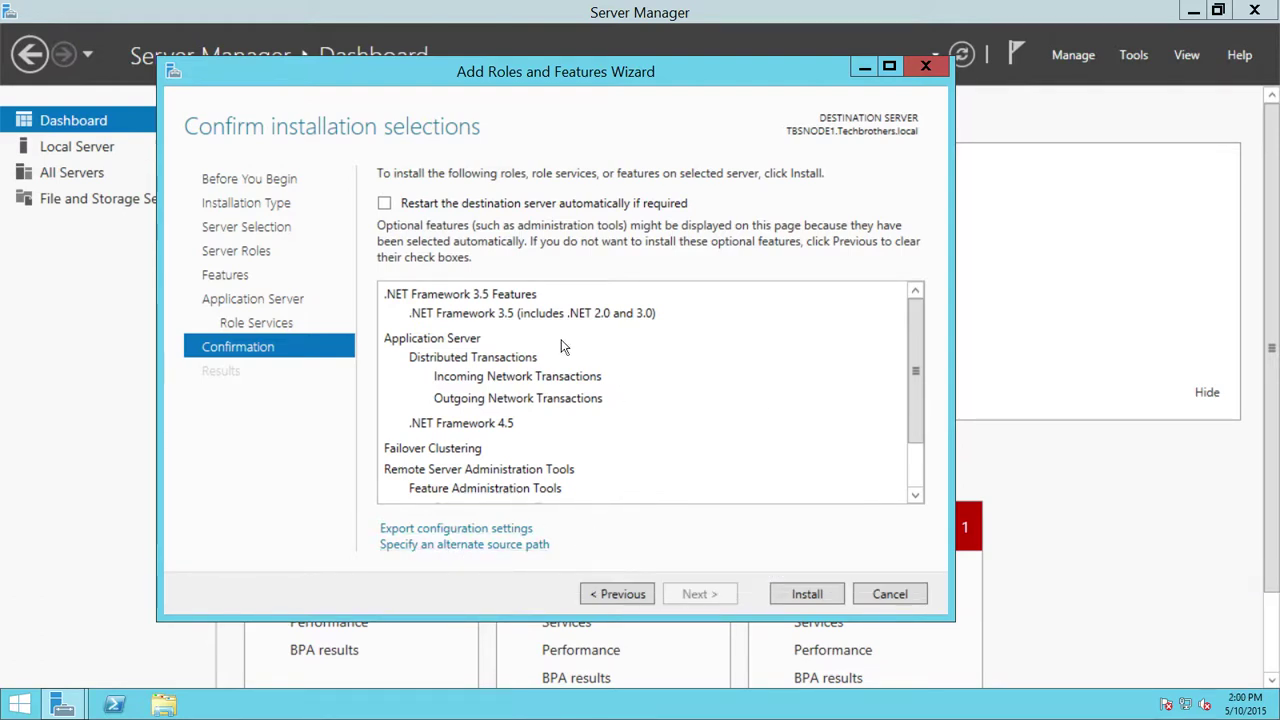
click(385, 204)
click(718, 426)
click(808, 595)
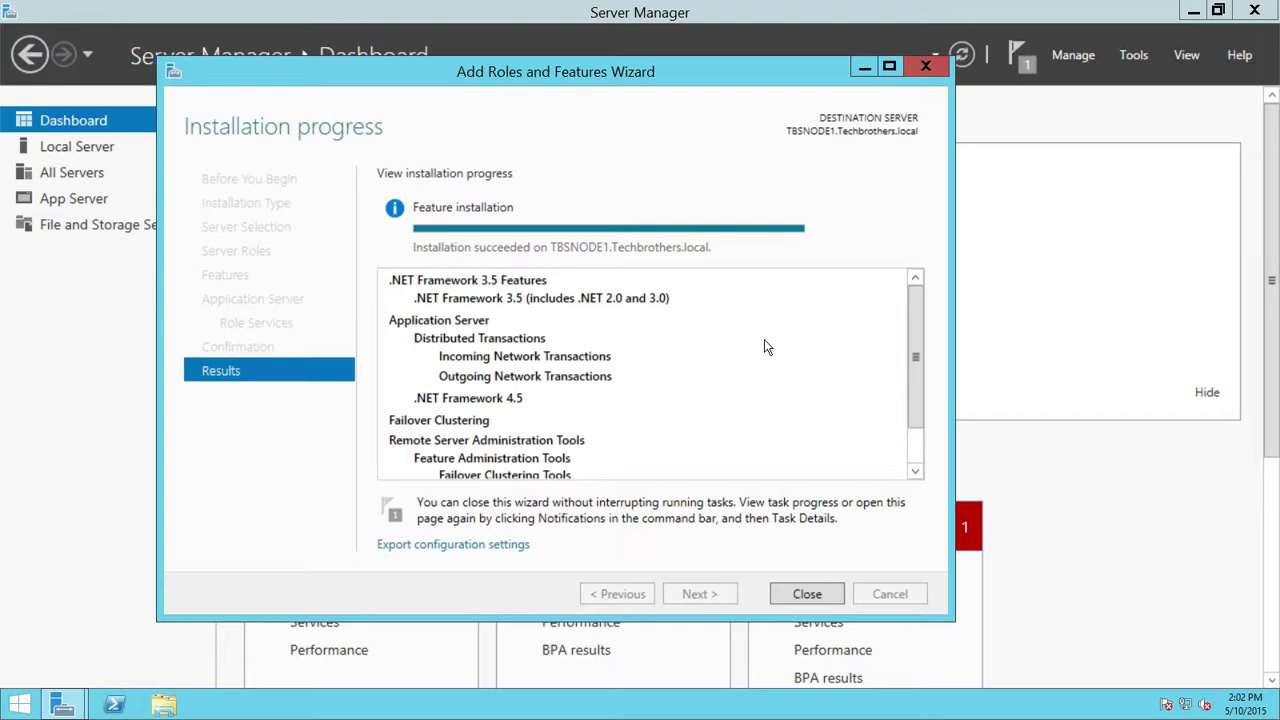
click(820, 596)
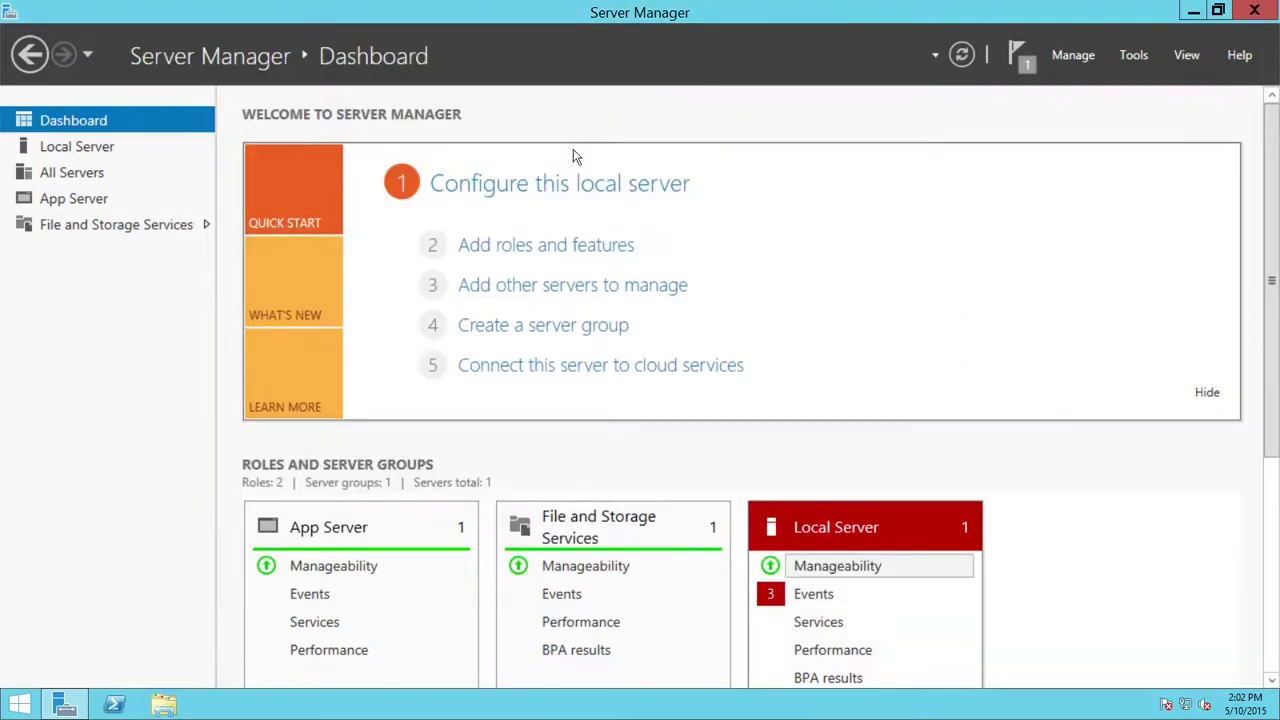
Review the local server's roles and features list for Application Server, .NET Framework 3.5, Failover Clustering and Distributed Transactions, and close Server Manager.
click(72, 150)
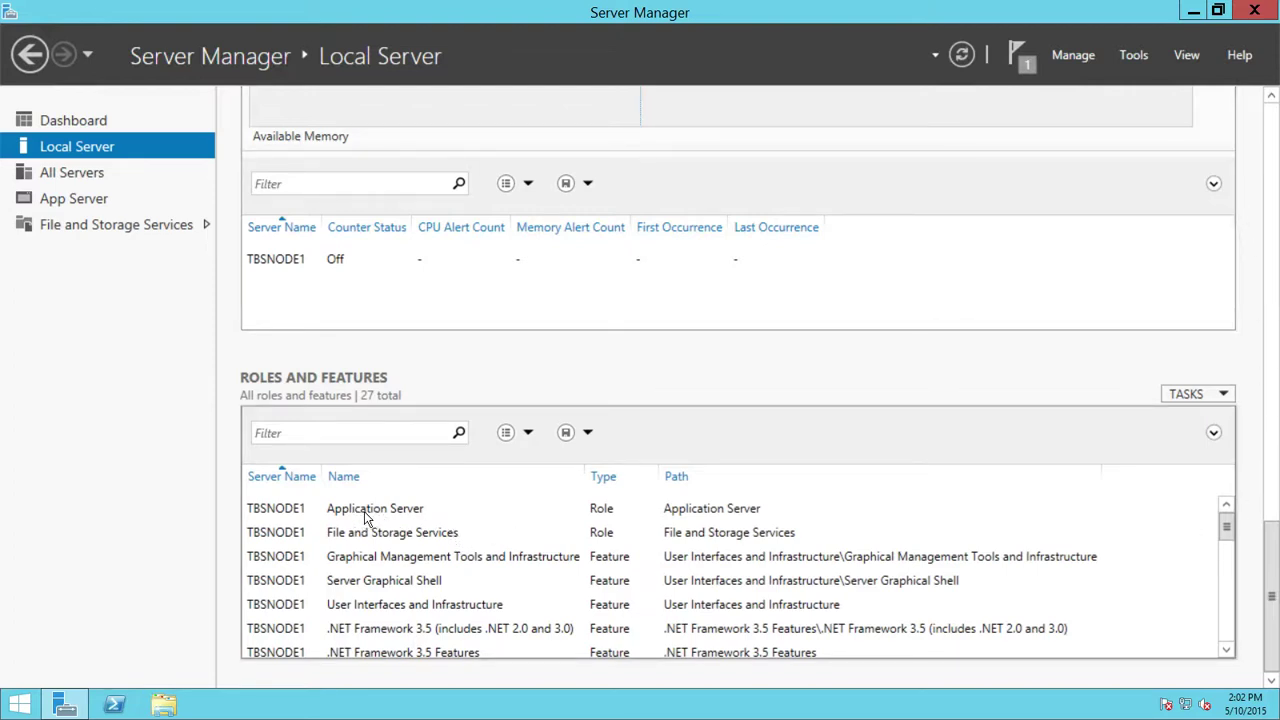
click(410, 513)
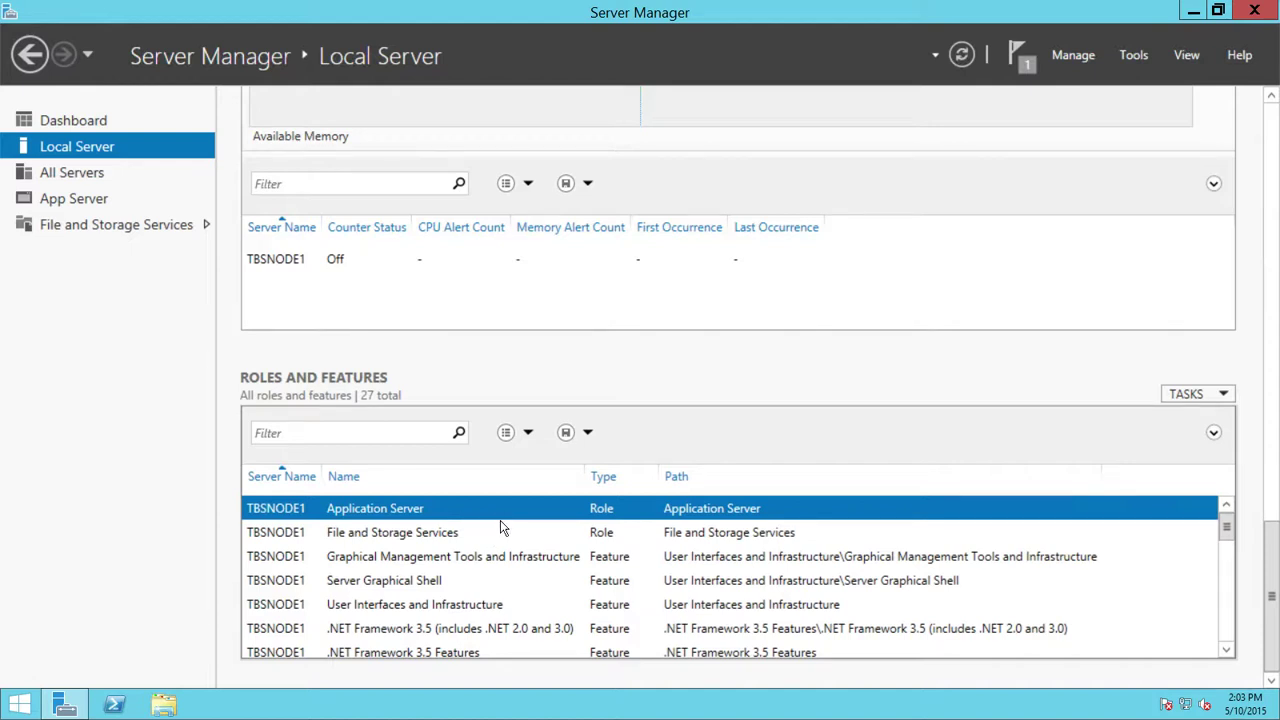
scroll(500, 521, down, 2)
scroll(440, 565, up, 1)
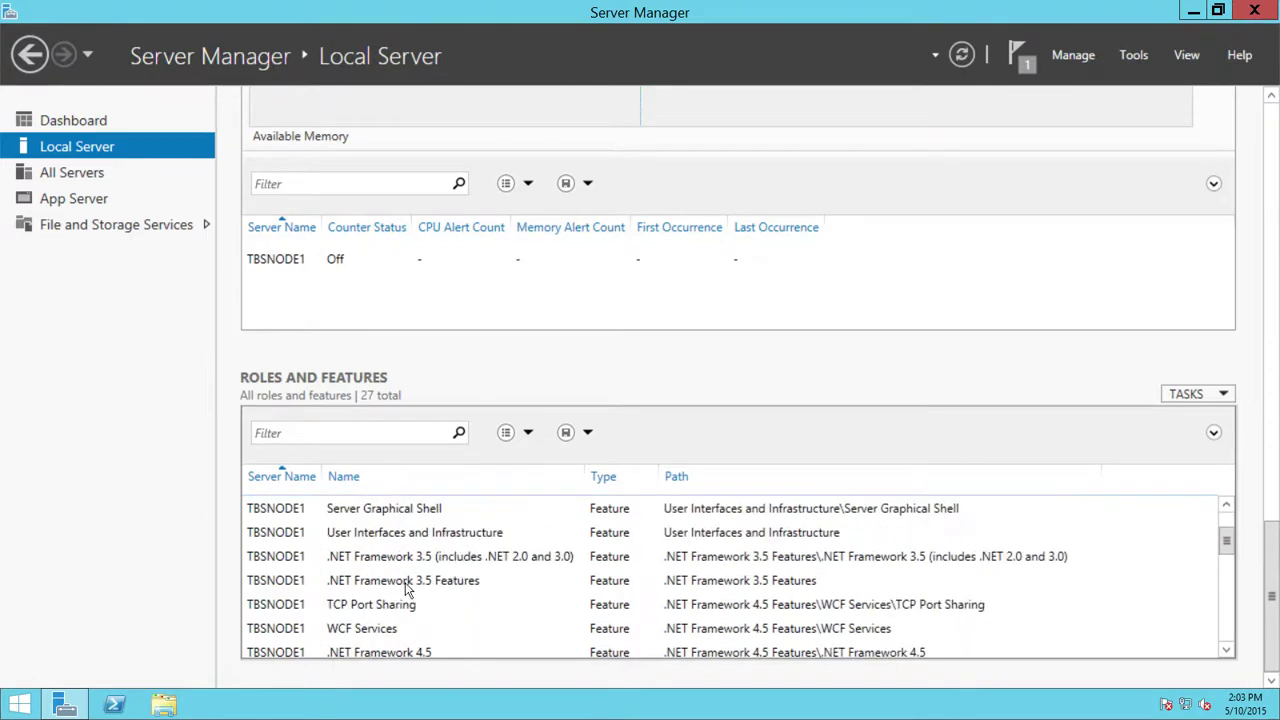
click(405, 583)
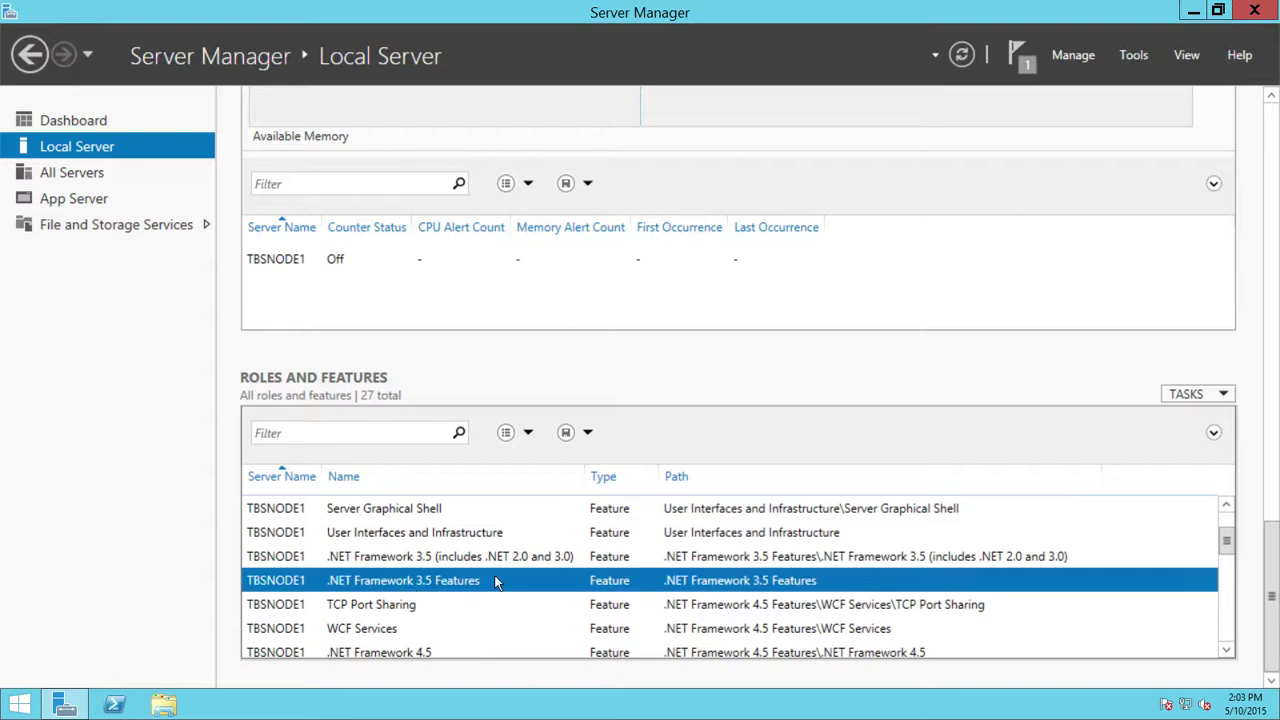
scroll(494, 575, down, 4)
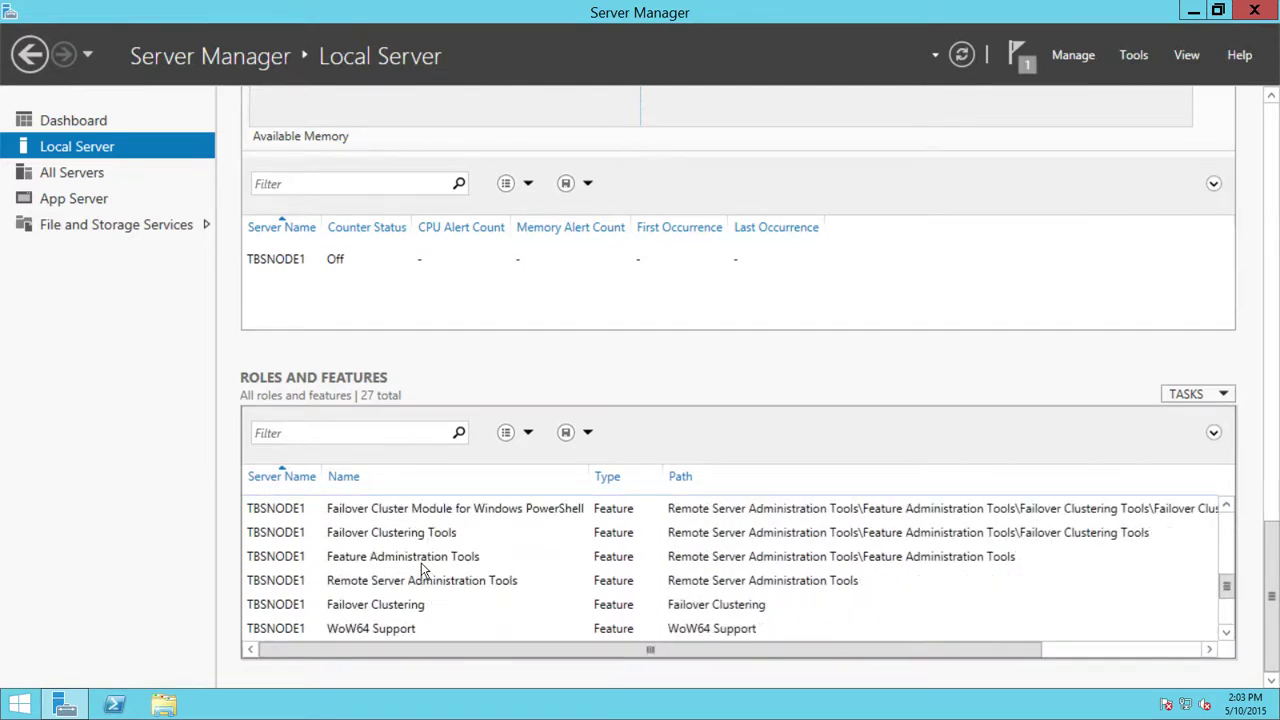
click(400, 537)
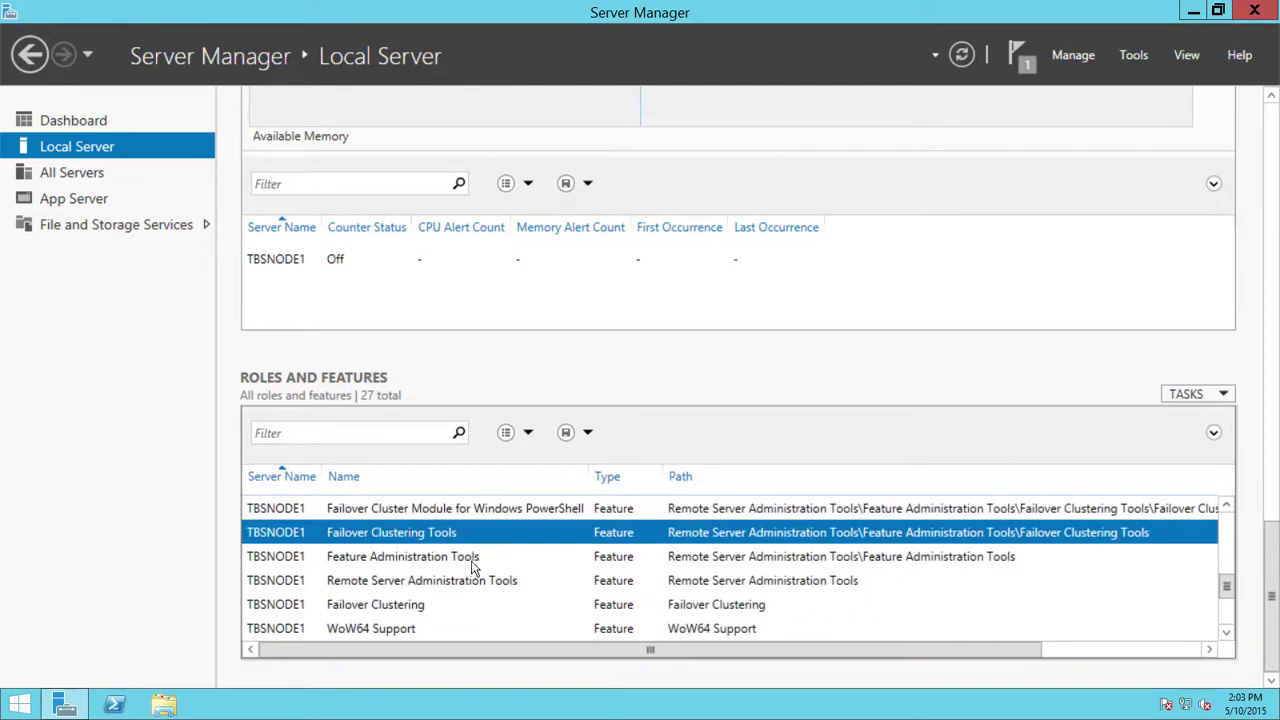
click(405, 606)
scroll(514, 580, down, 2)
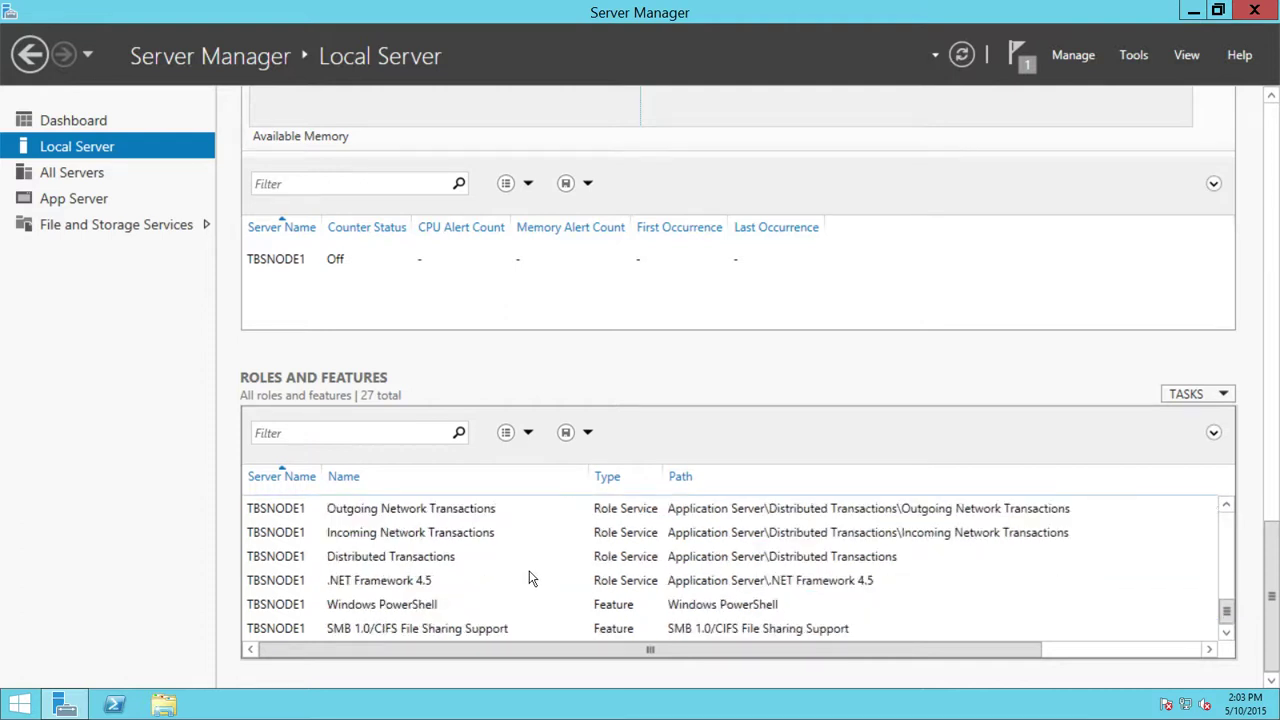
click(1254, 12)
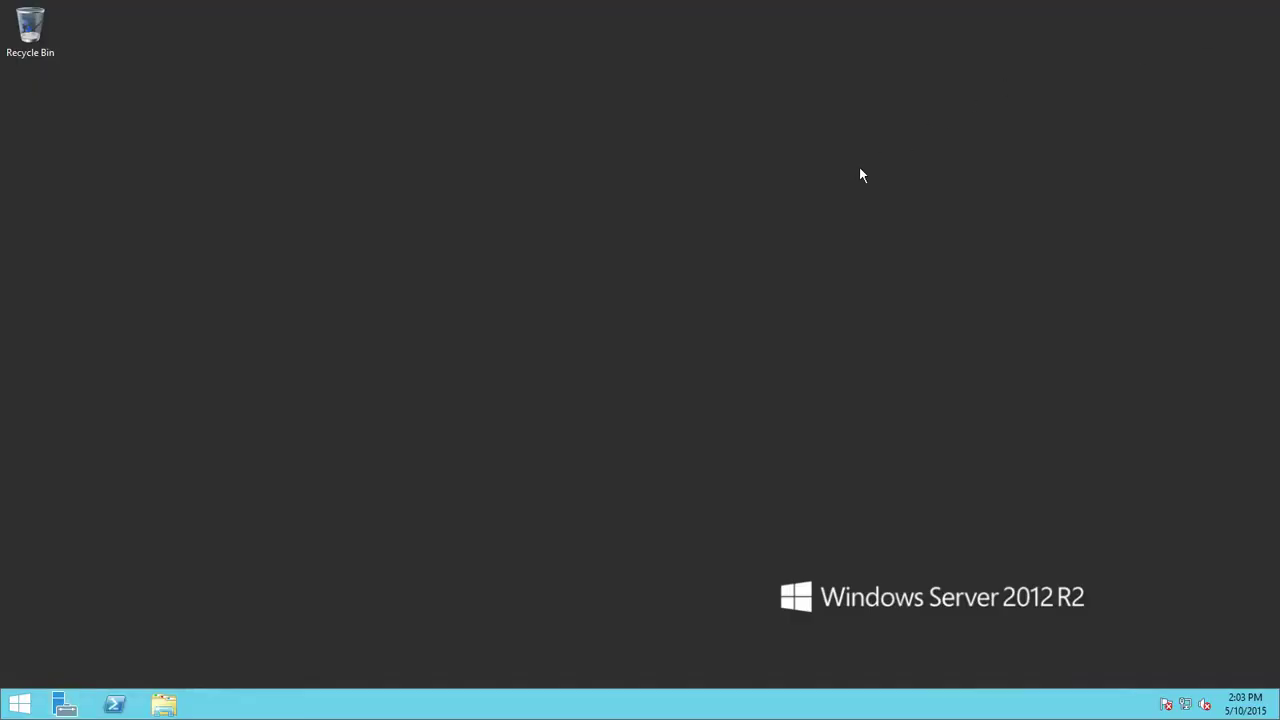